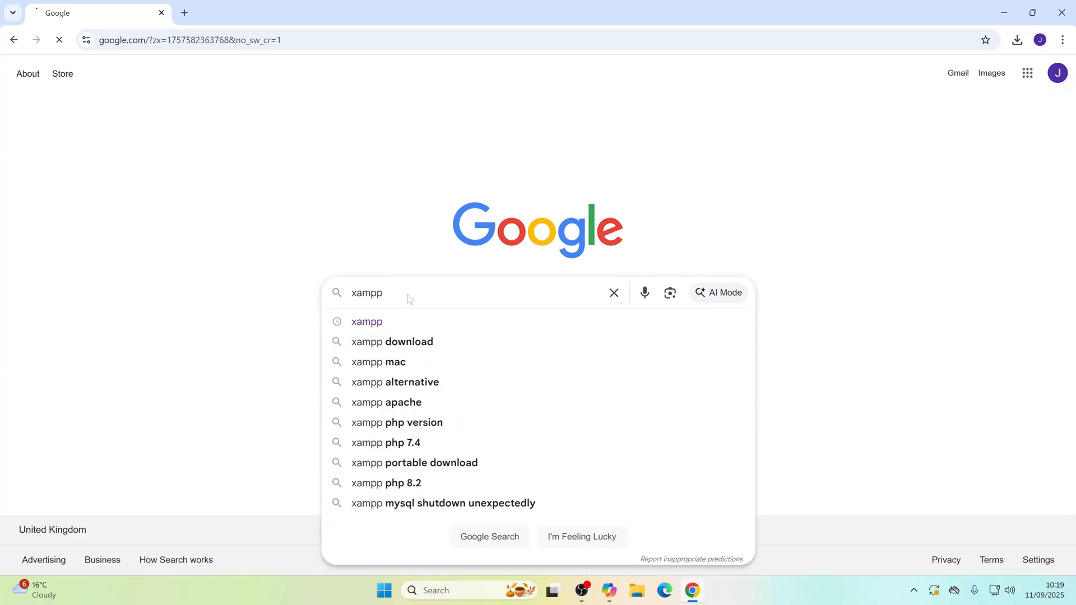
# Step: Search Google for xampp and download the XAMPP 8.2.12 installer for Windows from the Apache Friends site
pyautogui.press('Return')
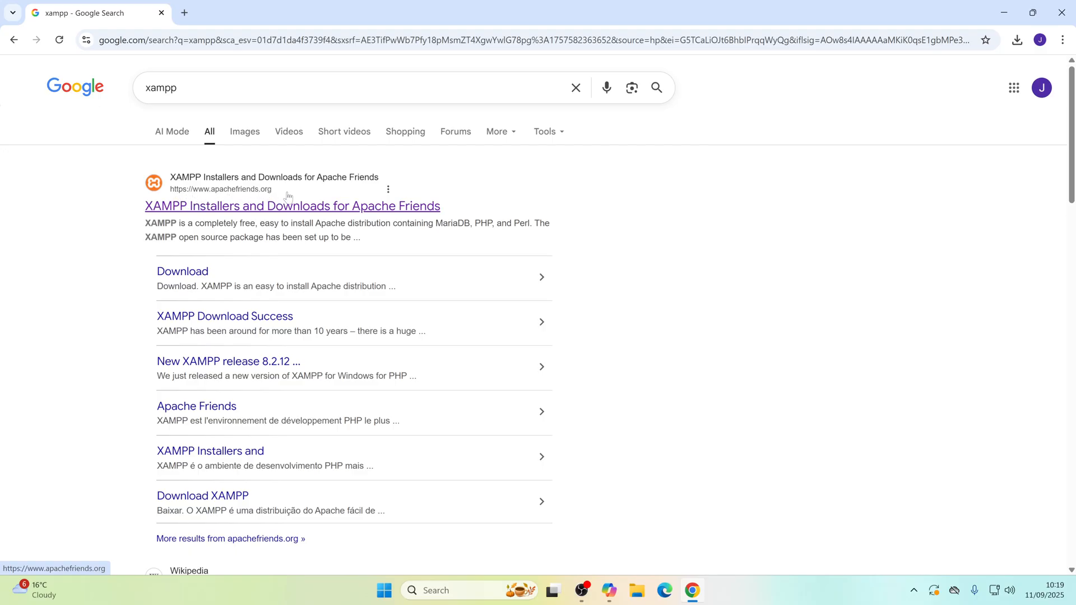
pyautogui.click(273, 210)
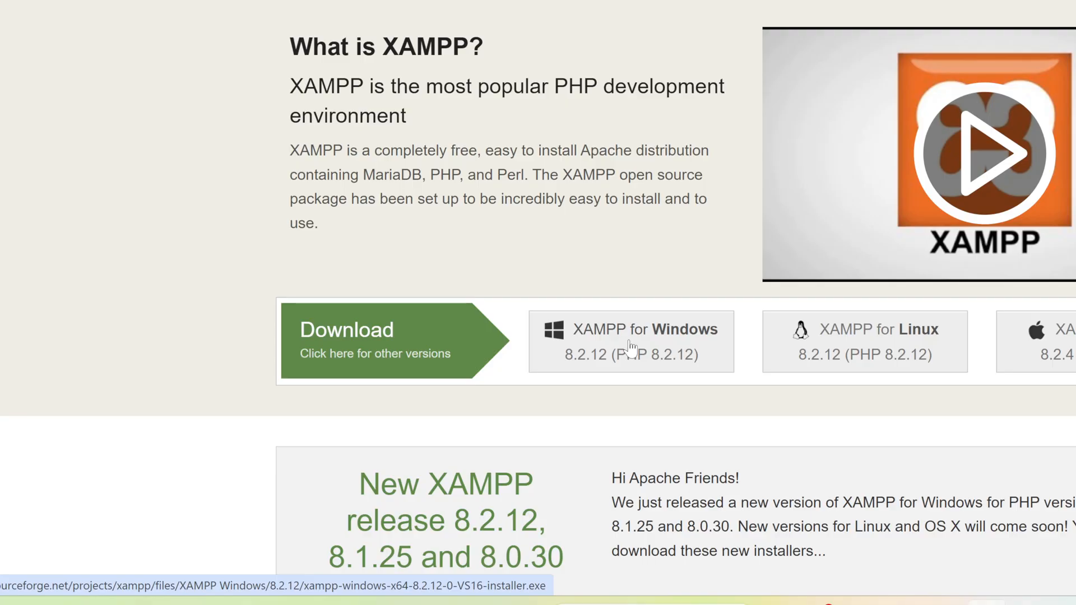
pyautogui.scroll(-10, 631, 346)
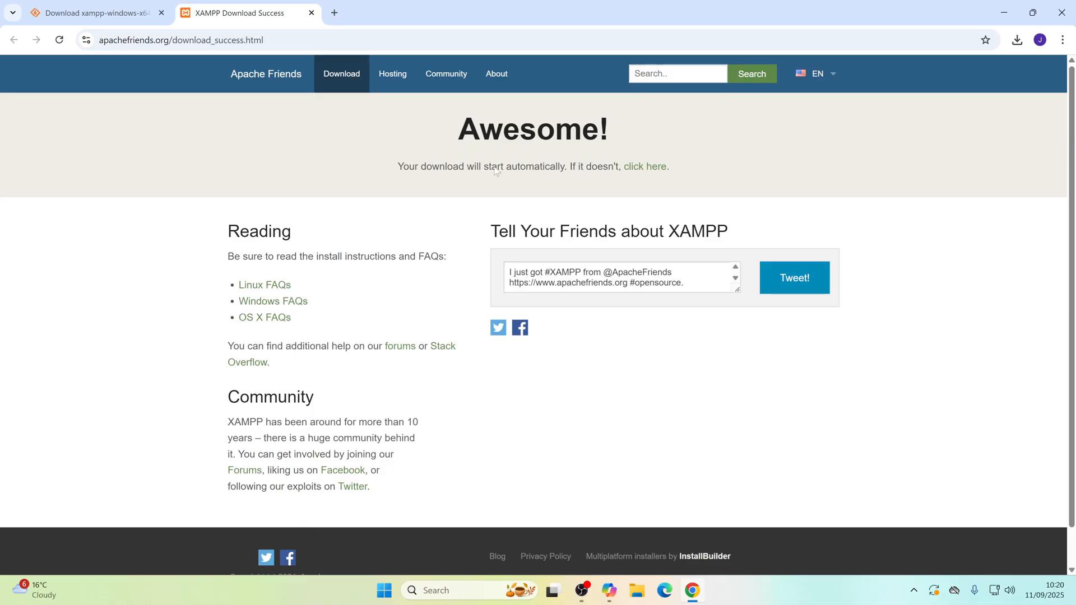
pyautogui.click(654, 170)
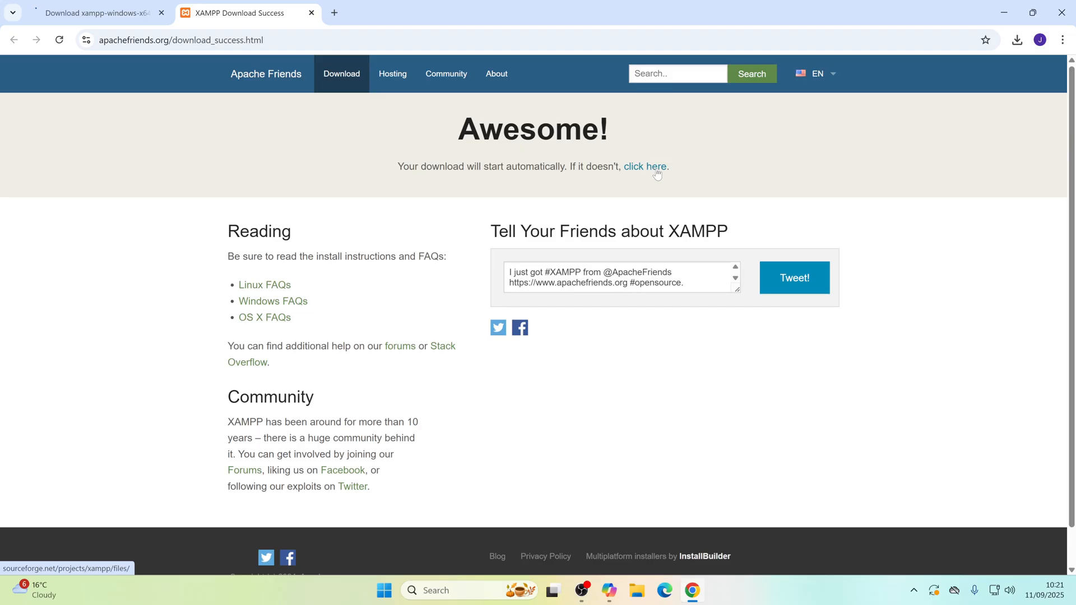
# Step: Launch the newest downloaded XAMPP installer and acknowledge the User Account Control warning
pyautogui.click(1018, 39)
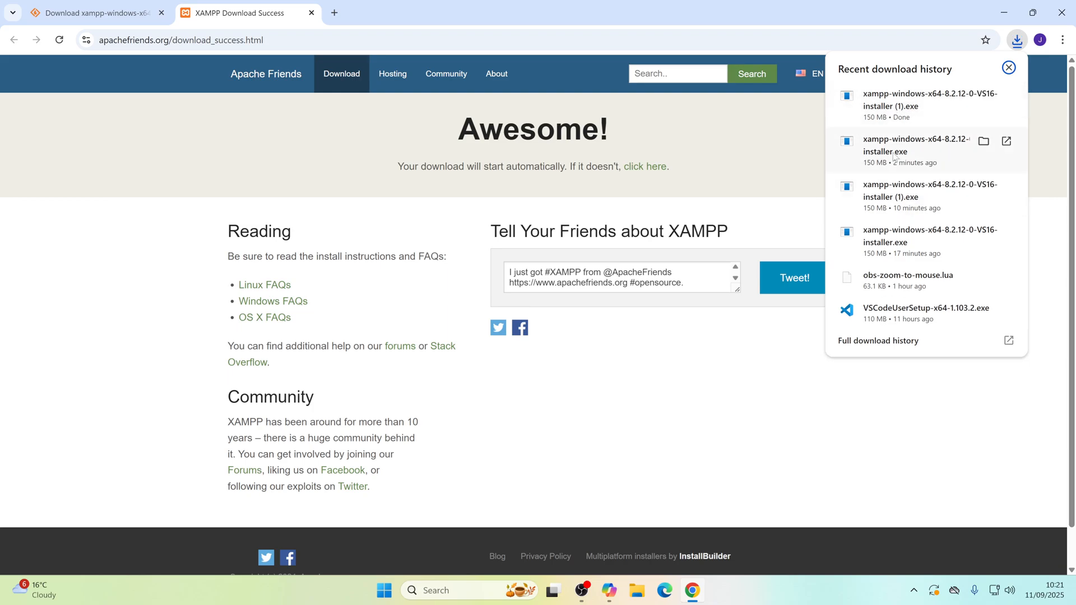
pyautogui.click(926, 97)
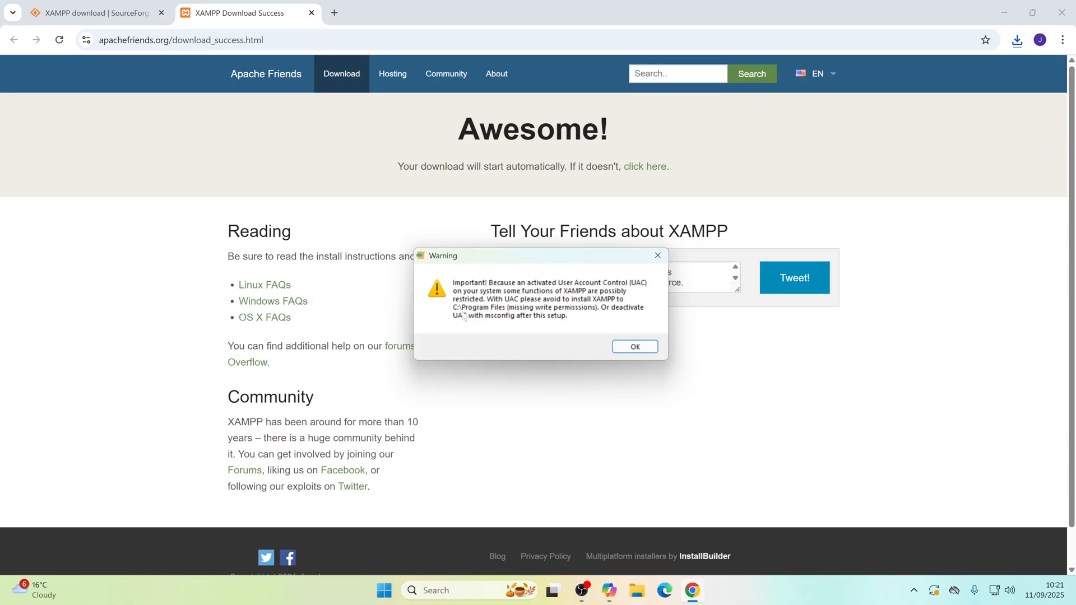
pyautogui.click(635, 347)
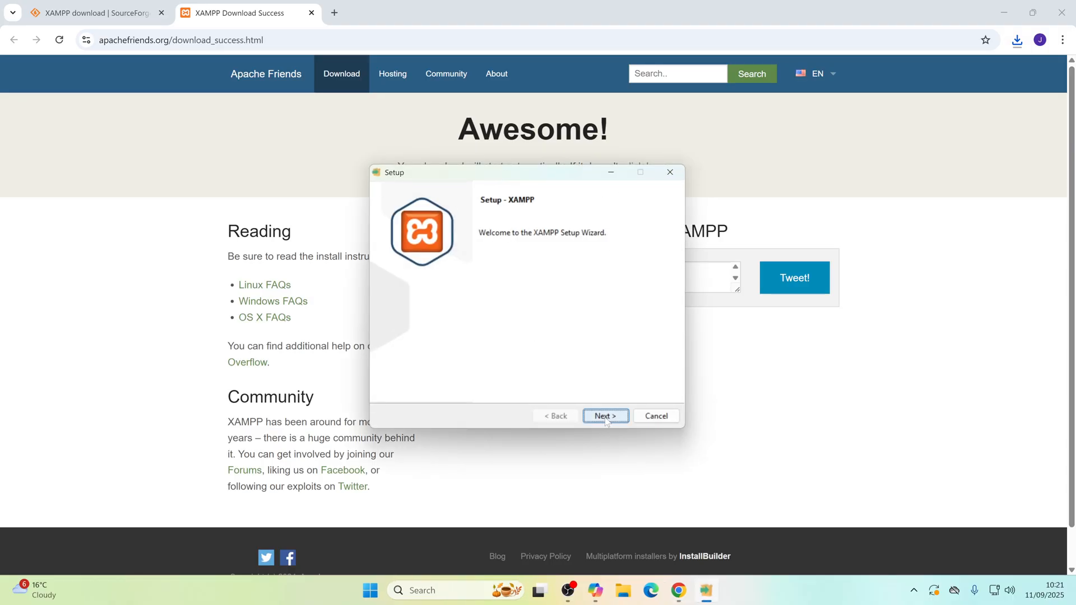
# Step: Install XAMPP with all default components in C:\xampp, using English as the Control Panel language
pyautogui.click(606, 418)
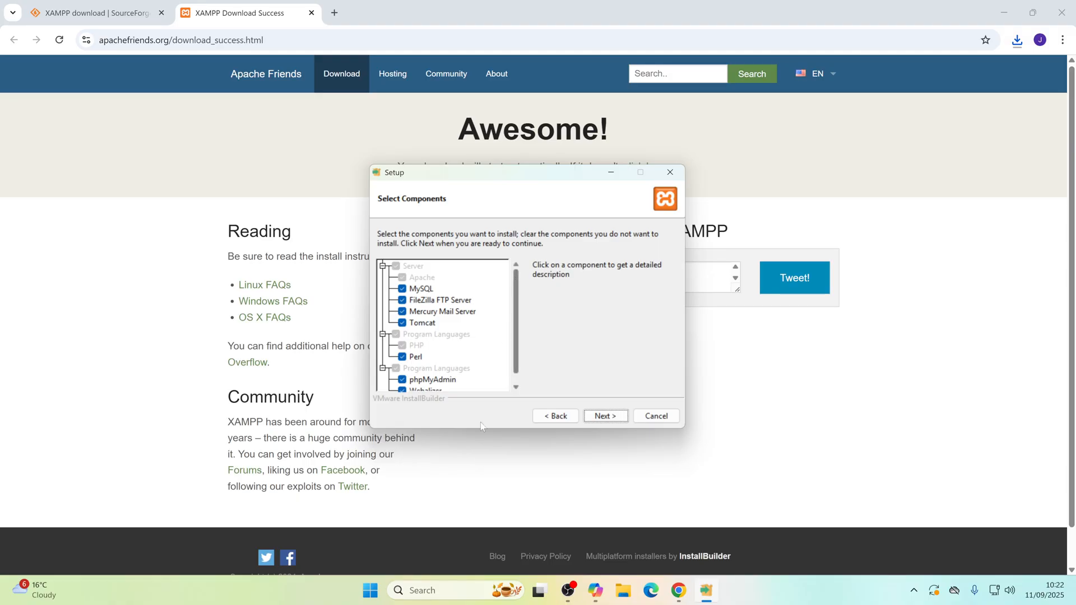
pyautogui.click(610, 418)
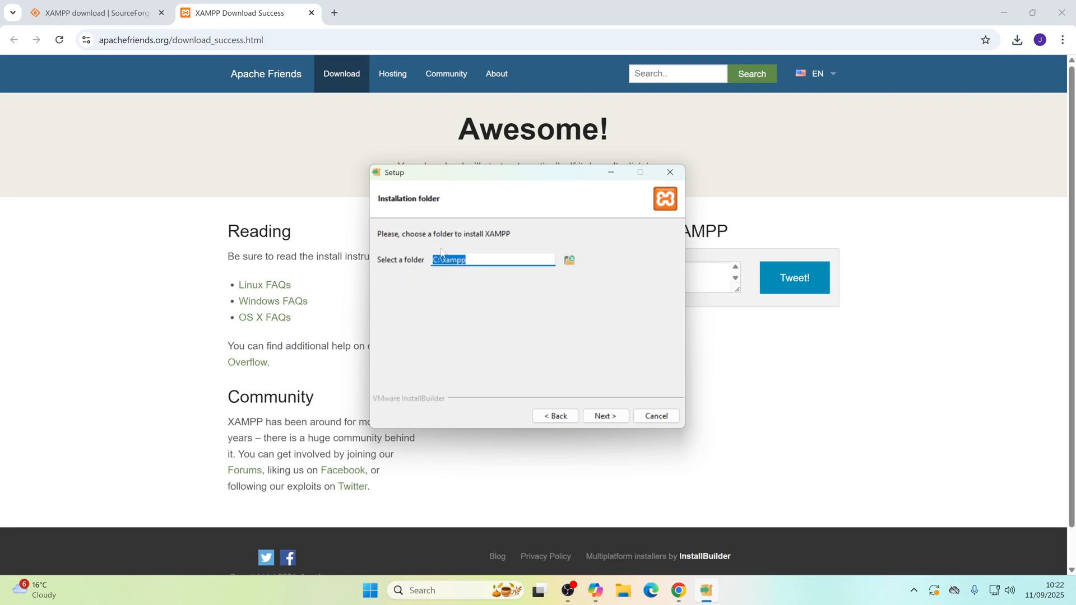
pyautogui.click(610, 418)
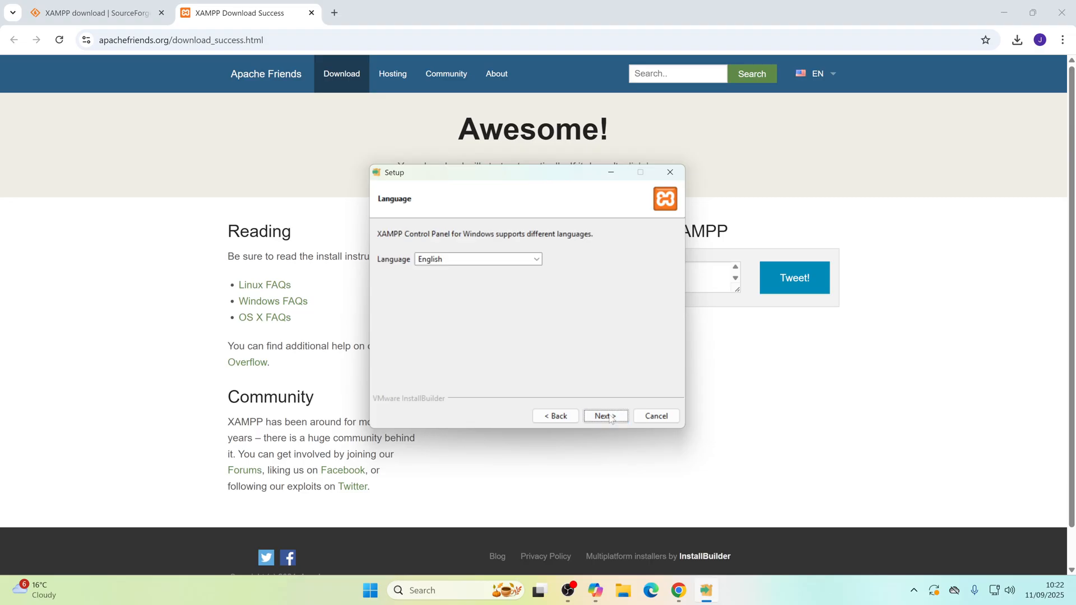
pyautogui.click(610, 418)
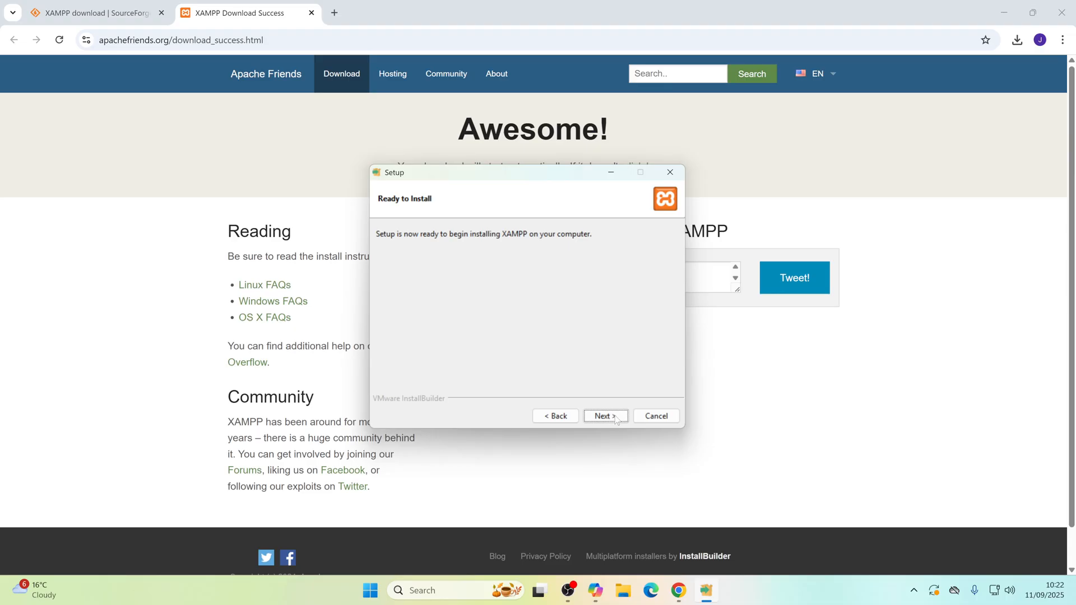
pyautogui.click(610, 416)
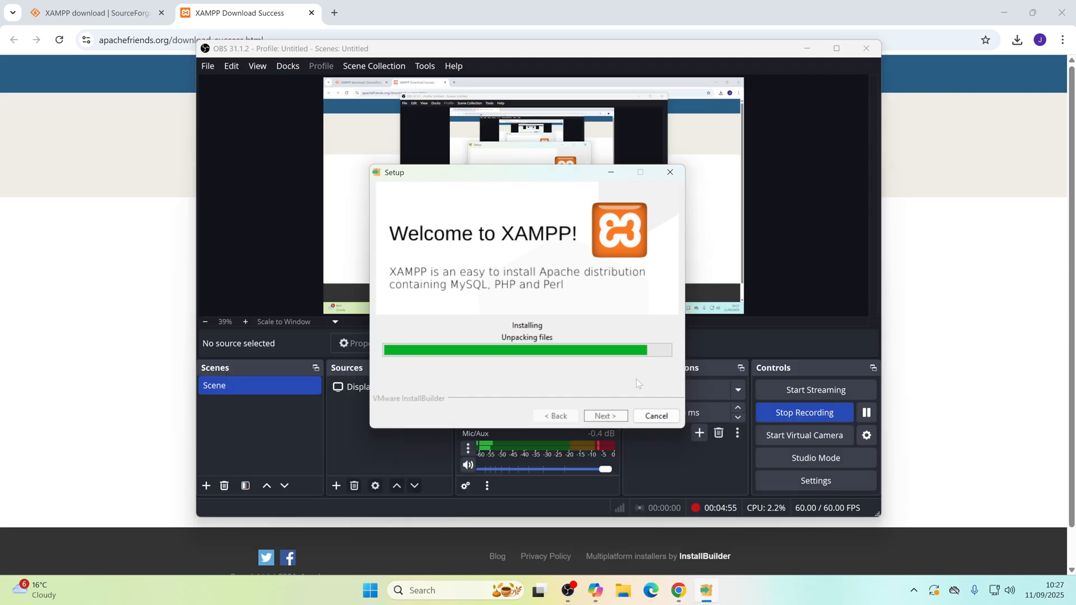
# Step: Open wordpress.org in a new browser tab while XAMPP installs
pyautogui.click(334, 12)
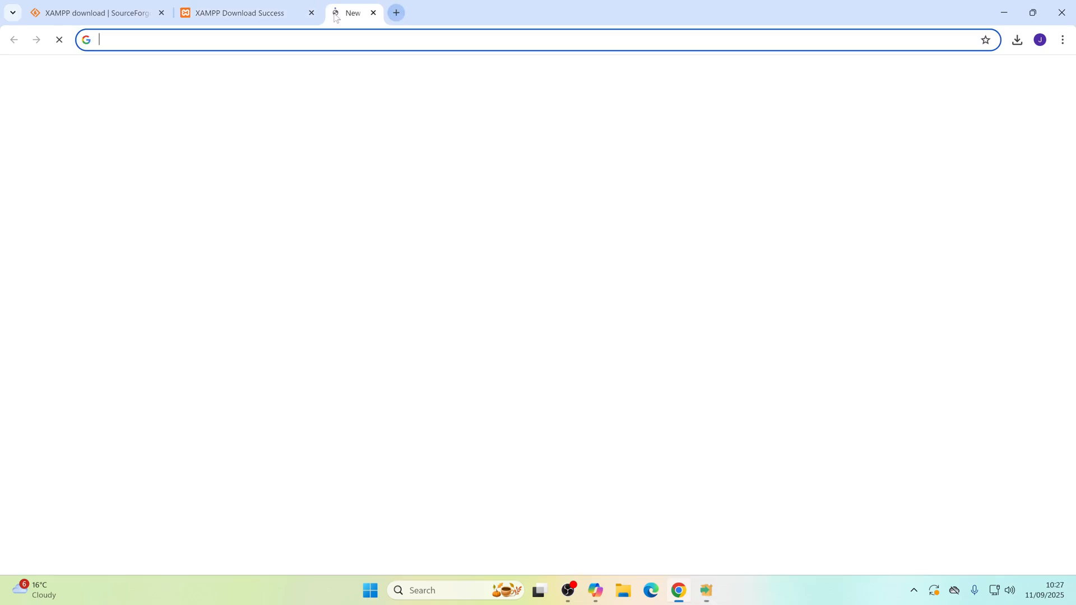
pyautogui.click(216, 332)
pyautogui.click(395, 224)
pyautogui.write('w')
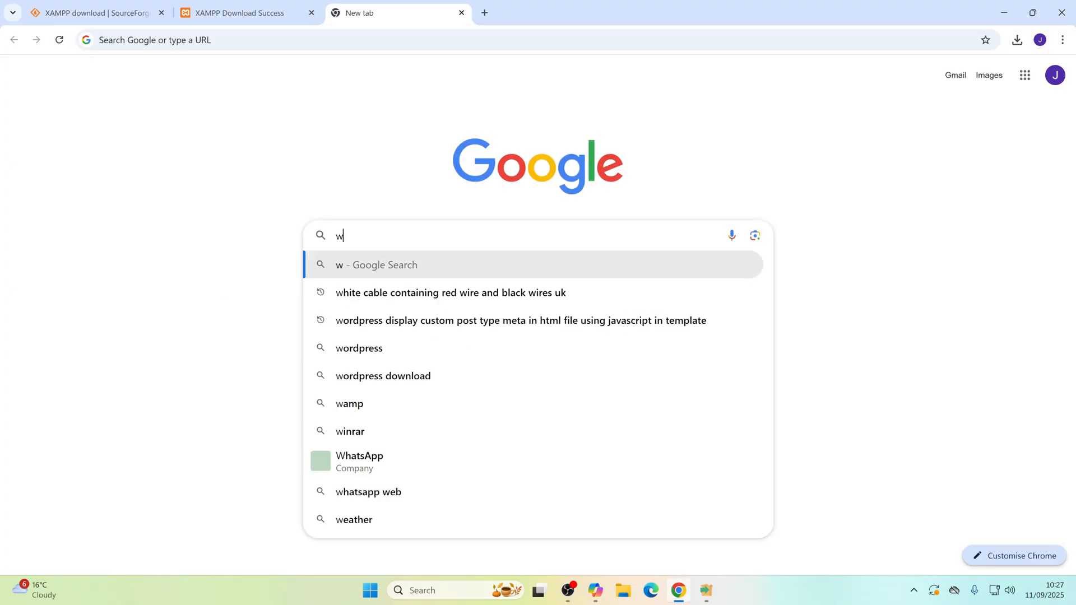
pyautogui.write('ordpress')
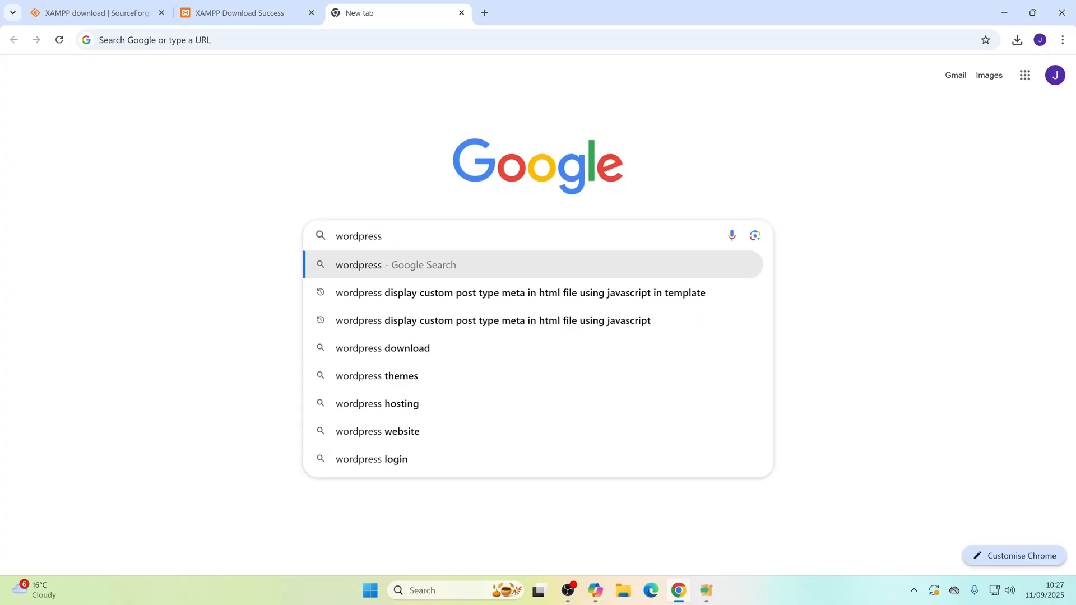
pyautogui.write('.org')
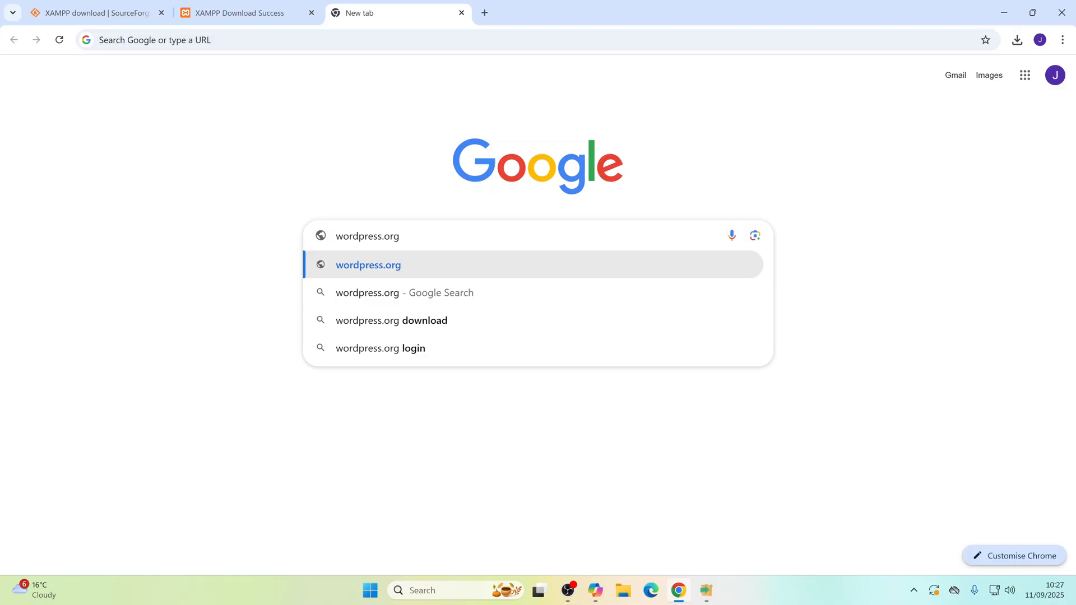
pyautogui.press('Return')
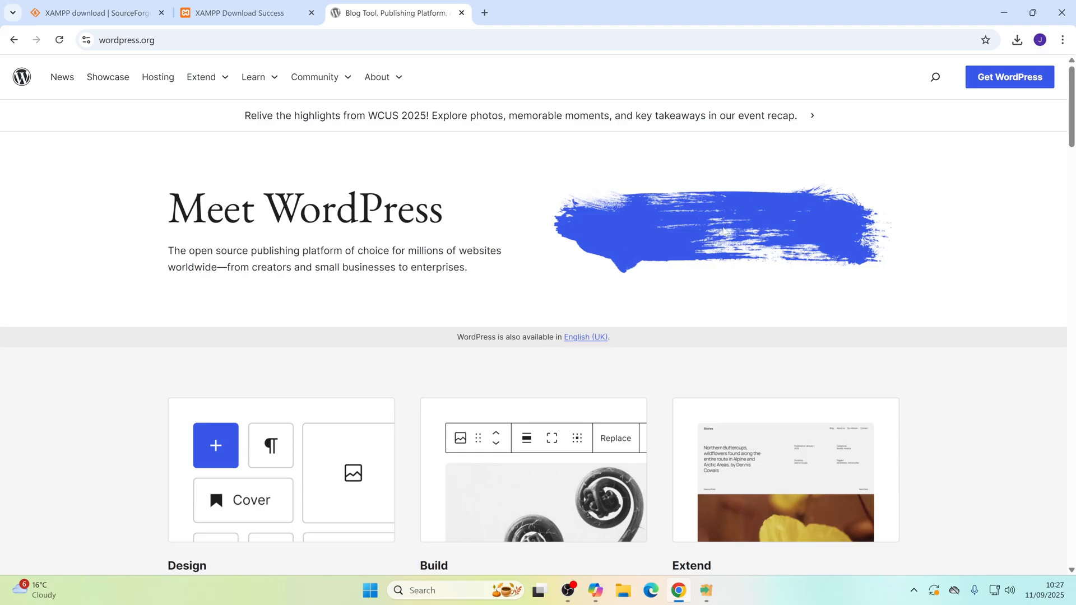
# Step: Look over the WordPress home page and open the Get WordPress download page
pyautogui.scroll(-4, 866, 312)
pyautogui.scroll(-4, 867, 312)
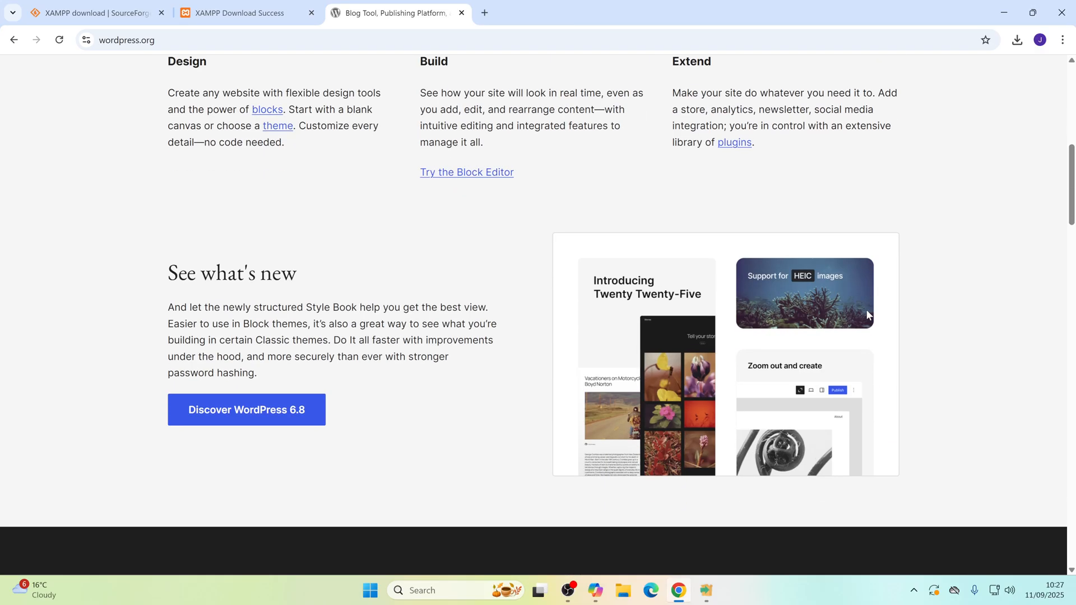
pyautogui.scroll(3, 867, 311)
pyautogui.scroll(-2, 867, 315)
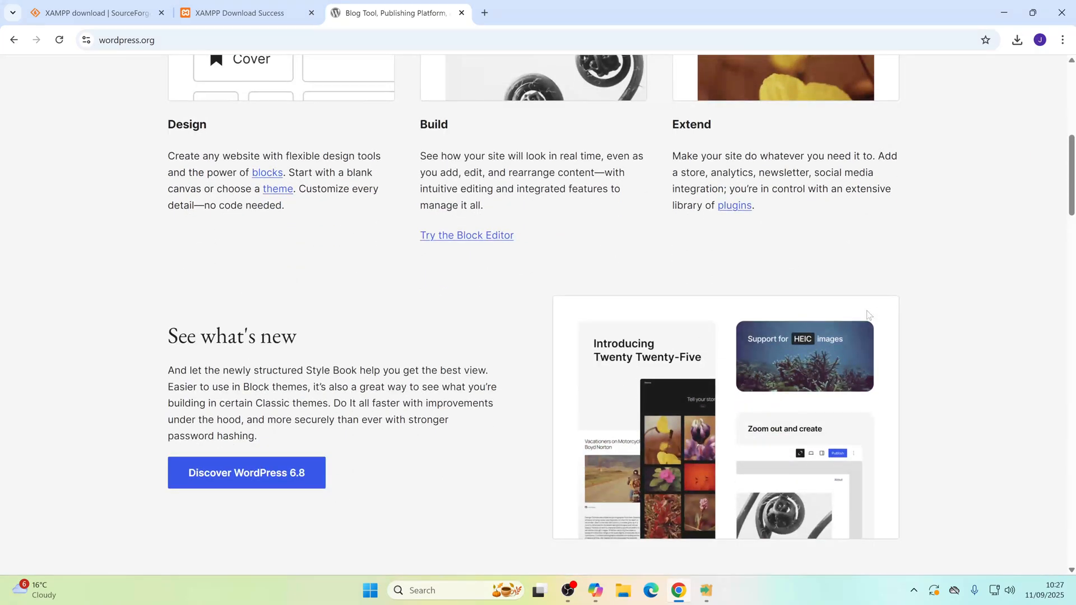
pyautogui.scroll(-3, 868, 315)
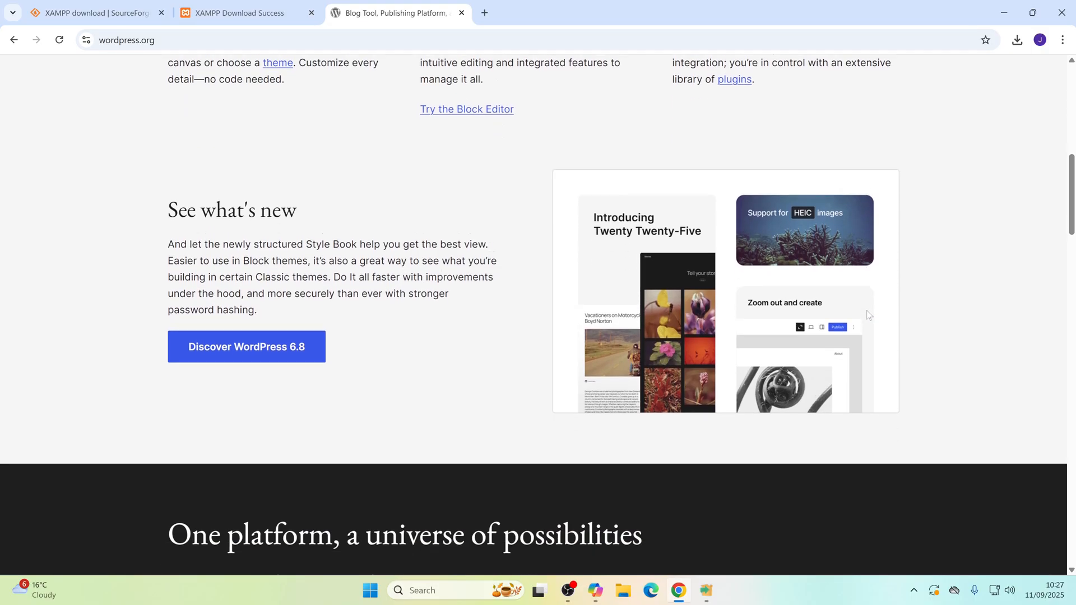
pyautogui.scroll(15, 867, 311)
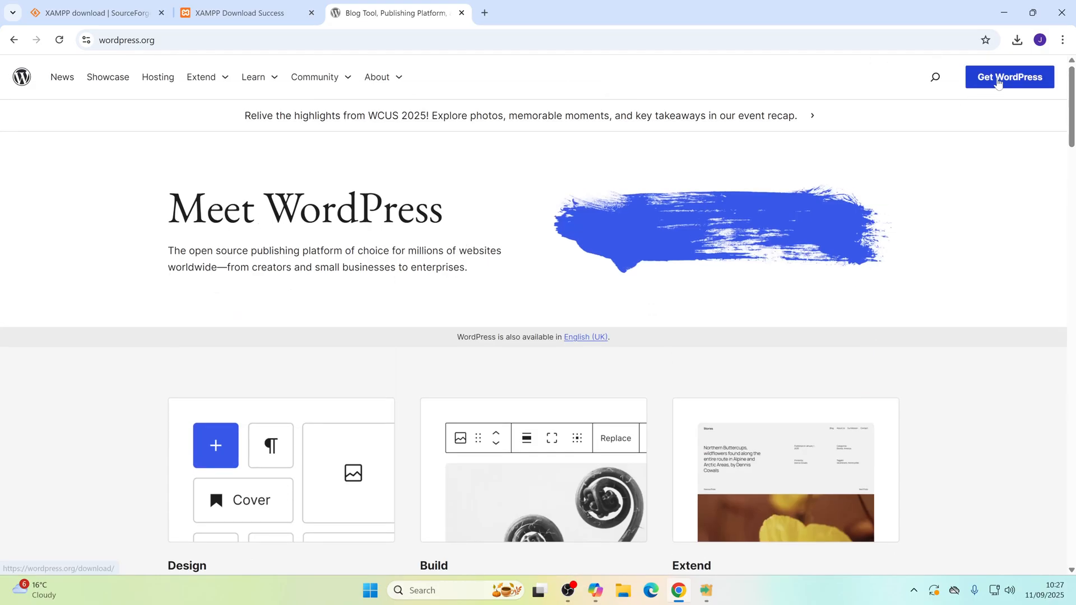
pyautogui.click(988, 83)
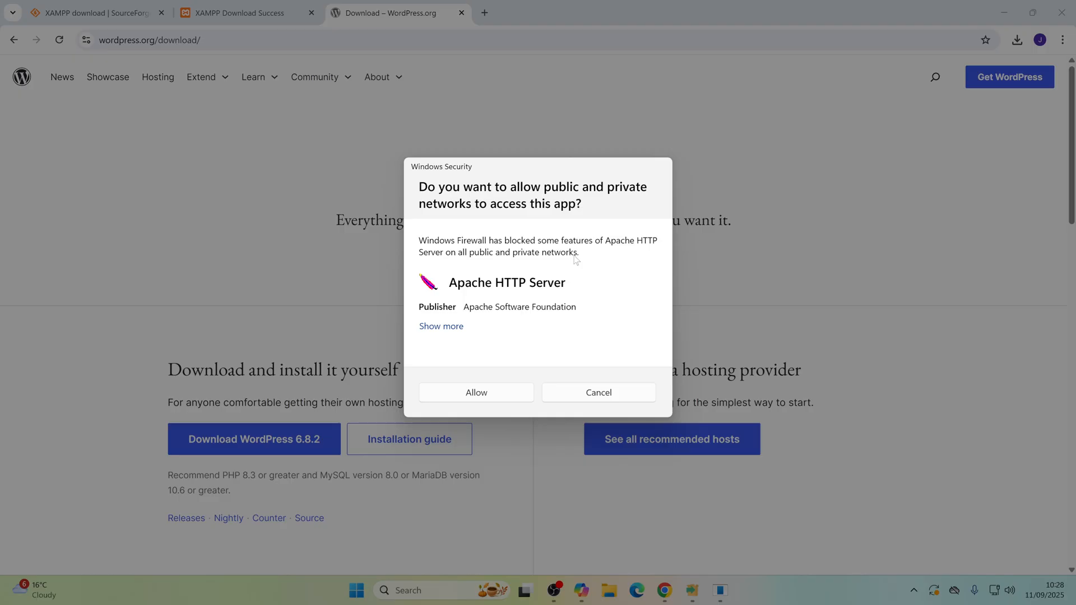
# Step: Allow Apache HTTP Server through Windows Firewall on private networks only, excluding public networks
pyautogui.click(449, 326)
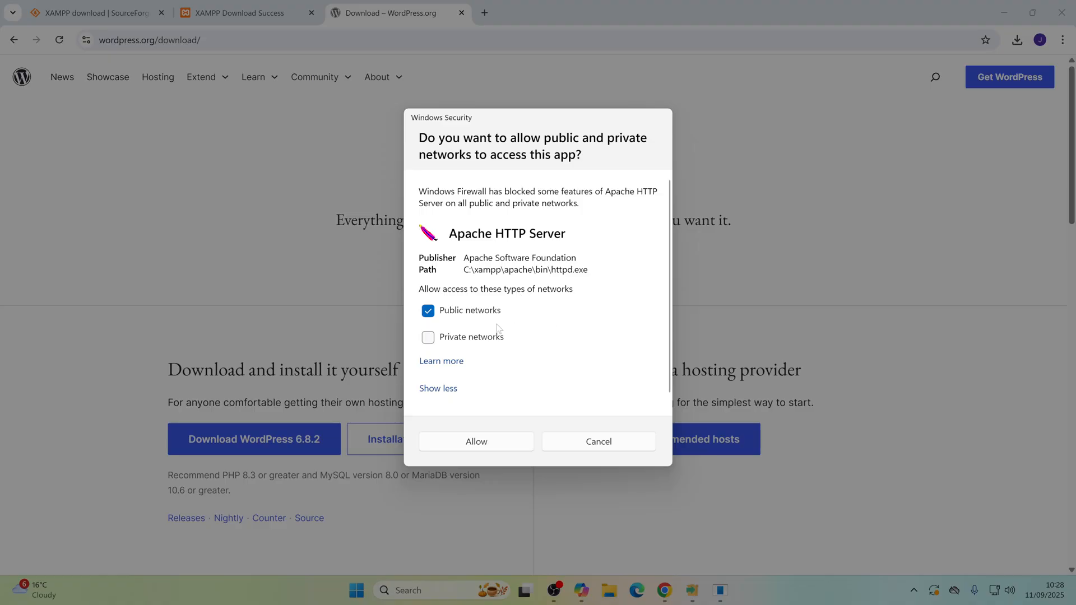
pyautogui.click(428, 311)
pyautogui.click(428, 337)
pyautogui.click(494, 445)
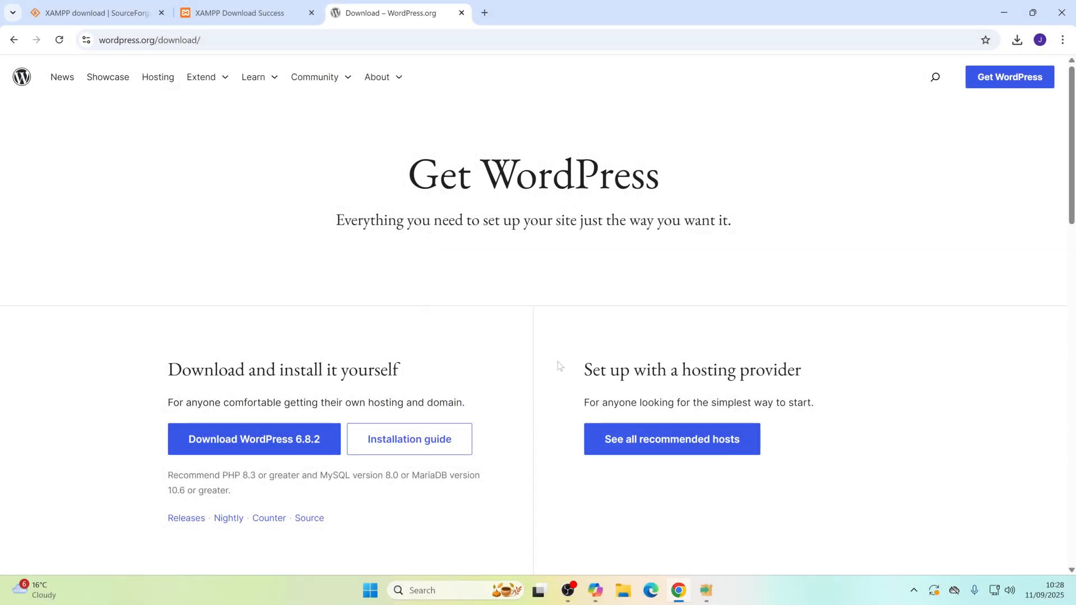
# Step: Download WordPress 6.8.2, check it in the recent downloads, and dismiss the thank-you message
pyautogui.click(239, 443)
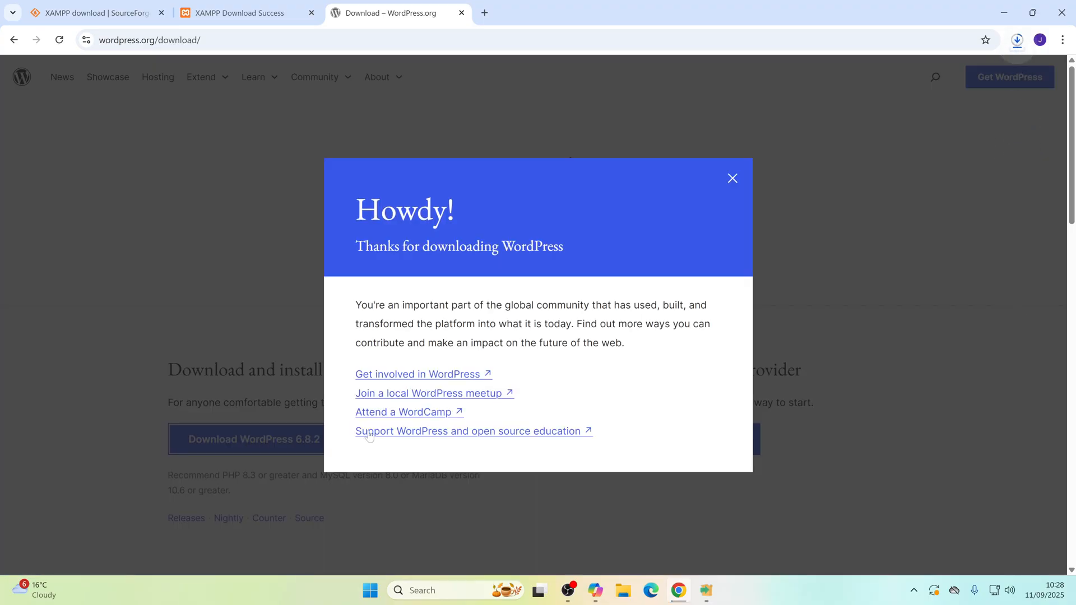
pyautogui.click(1018, 41)
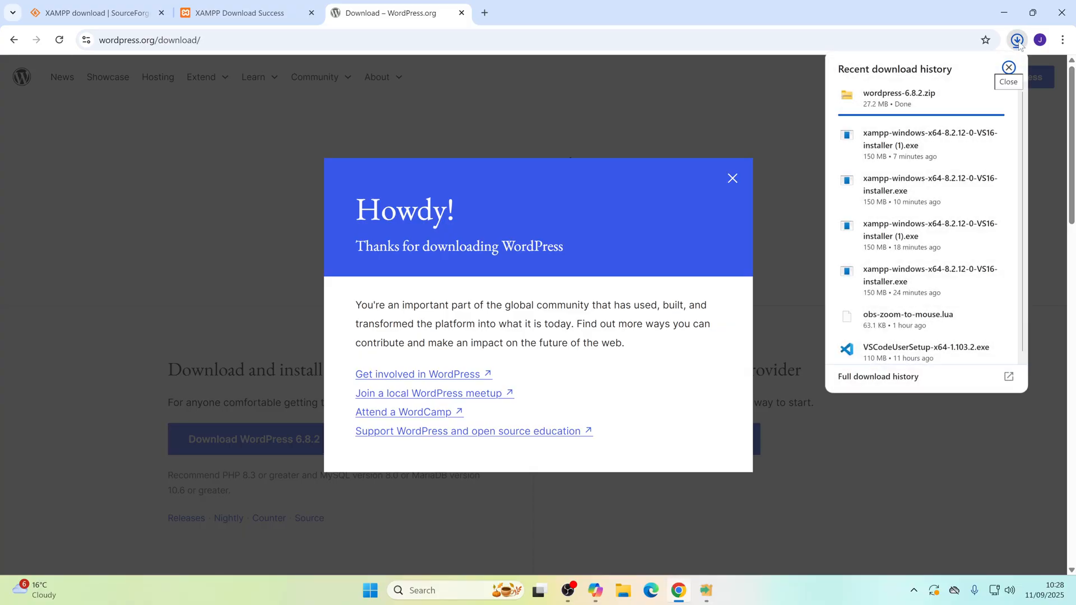
pyautogui.click(1018, 41)
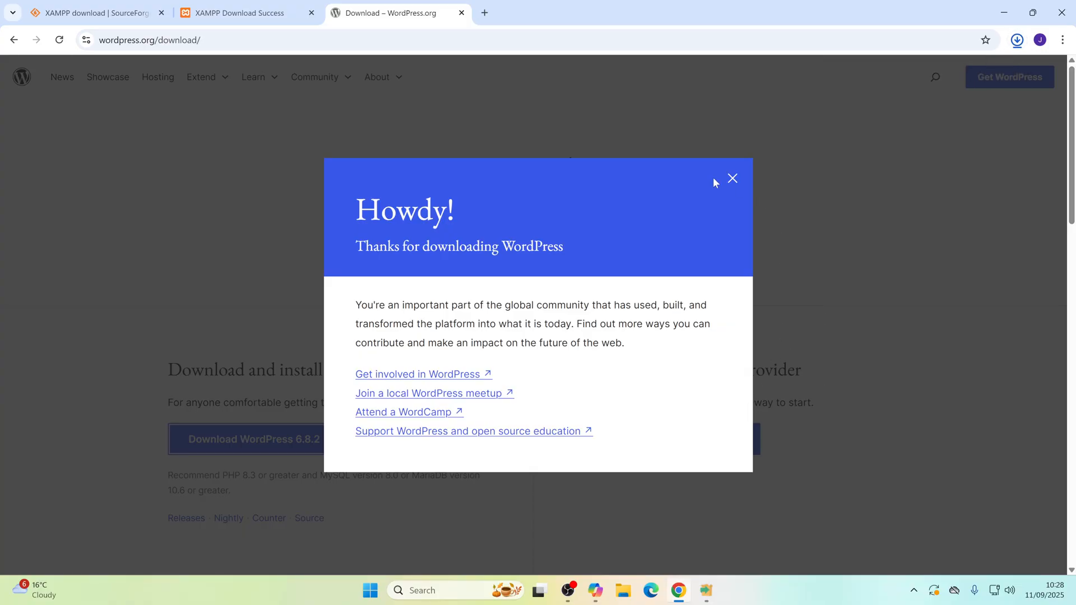
pyautogui.click(734, 181)
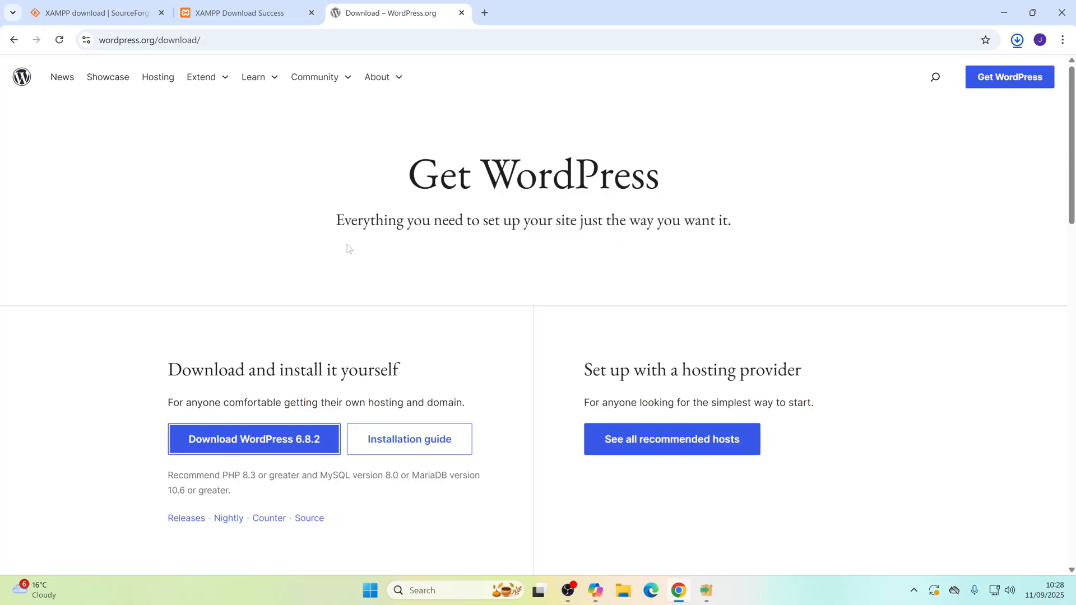
# Step: Return to the XAMPP setup wizard and finish it with the option to start the Control Panel enabled
pyautogui.click(234, 22)
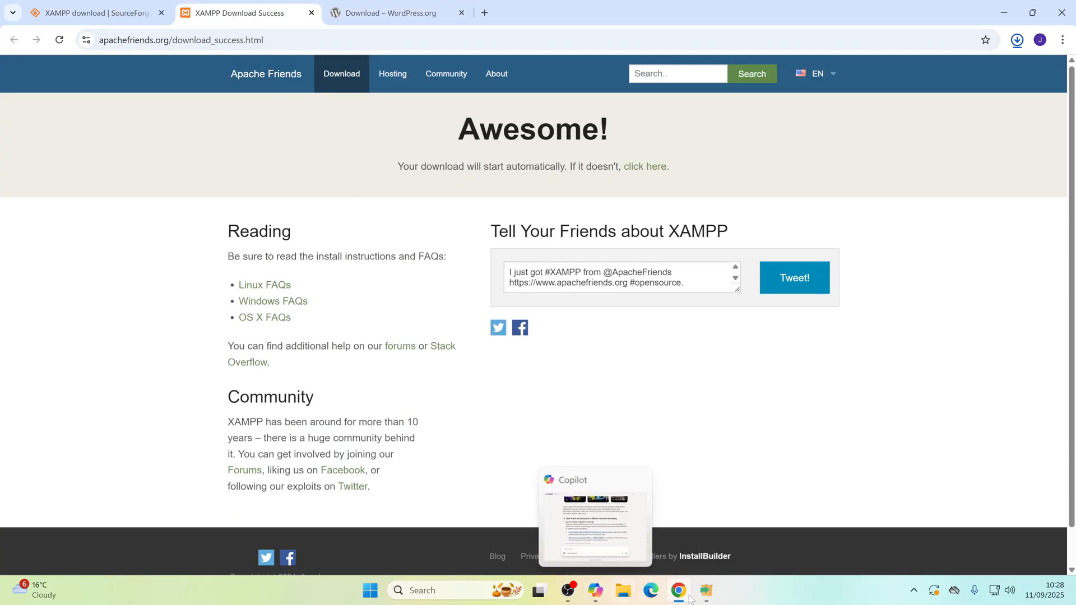
pyautogui.click(706, 591)
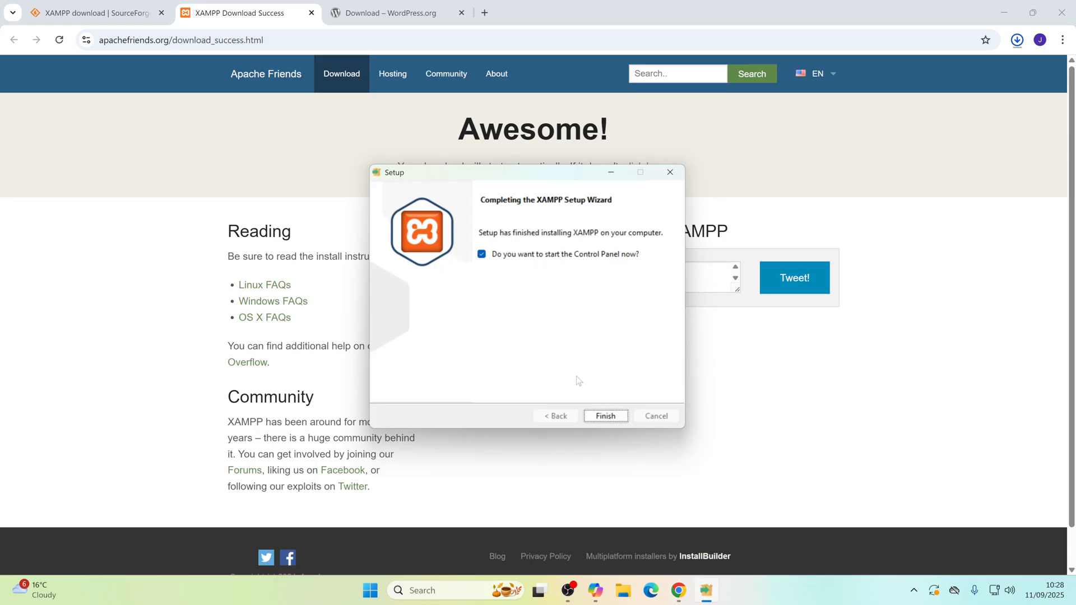
pyautogui.click(606, 416)
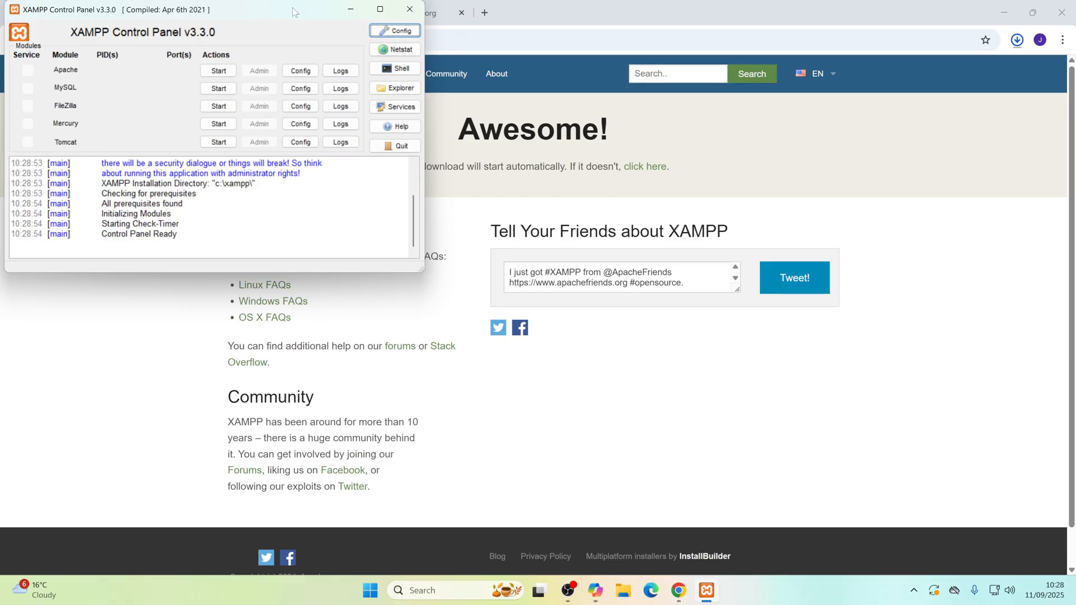
# Step: Move the XAMPP Control Panel to the middle of the screen and start the Apache and MySQL modules
pyautogui.moveTo(294, 11); pyautogui.dragTo(599, 157)
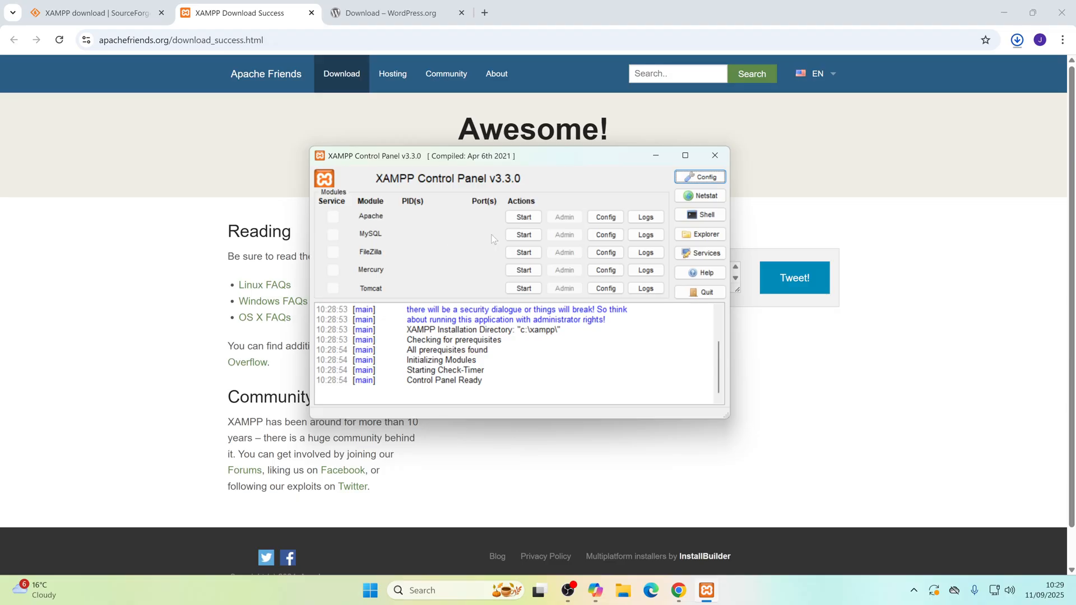
pyautogui.click(523, 217)
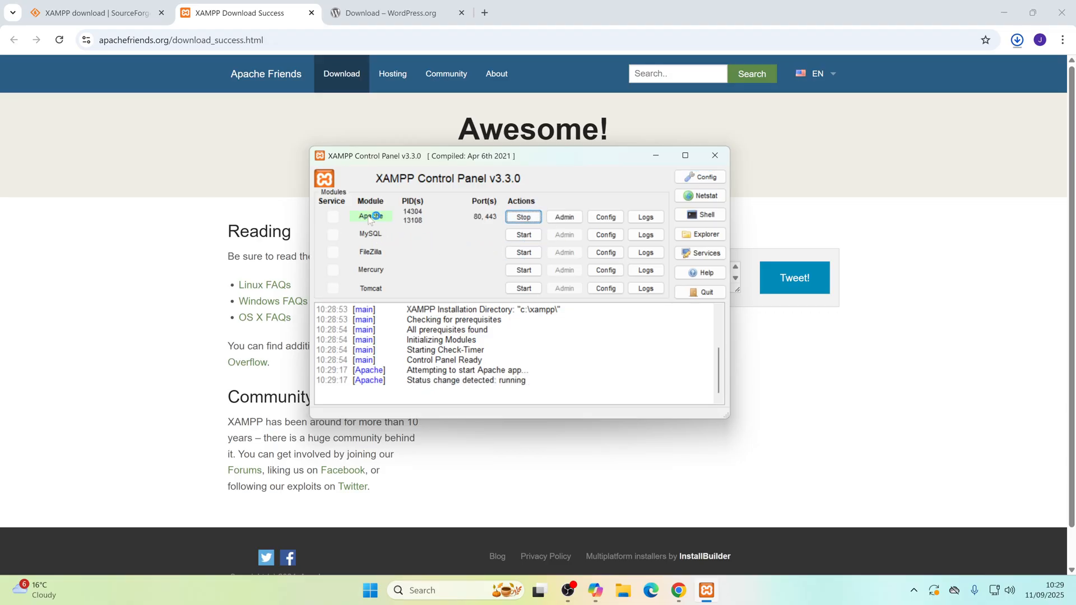
pyautogui.click(525, 236)
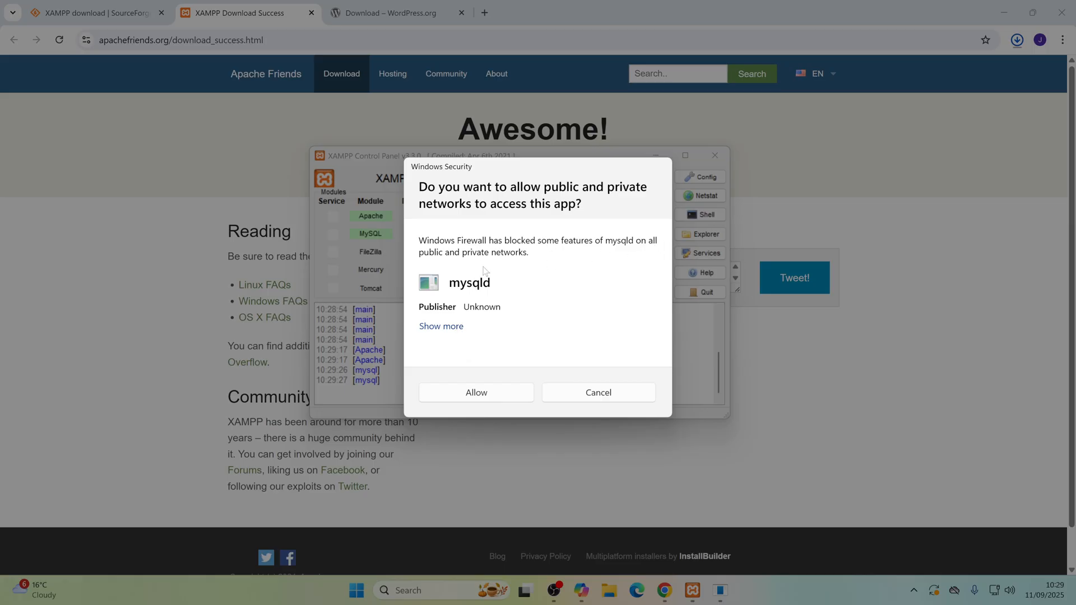
# Step: Allow mysqld through Windows Firewall on private networks only, excluding public networks
pyautogui.click(458, 328)
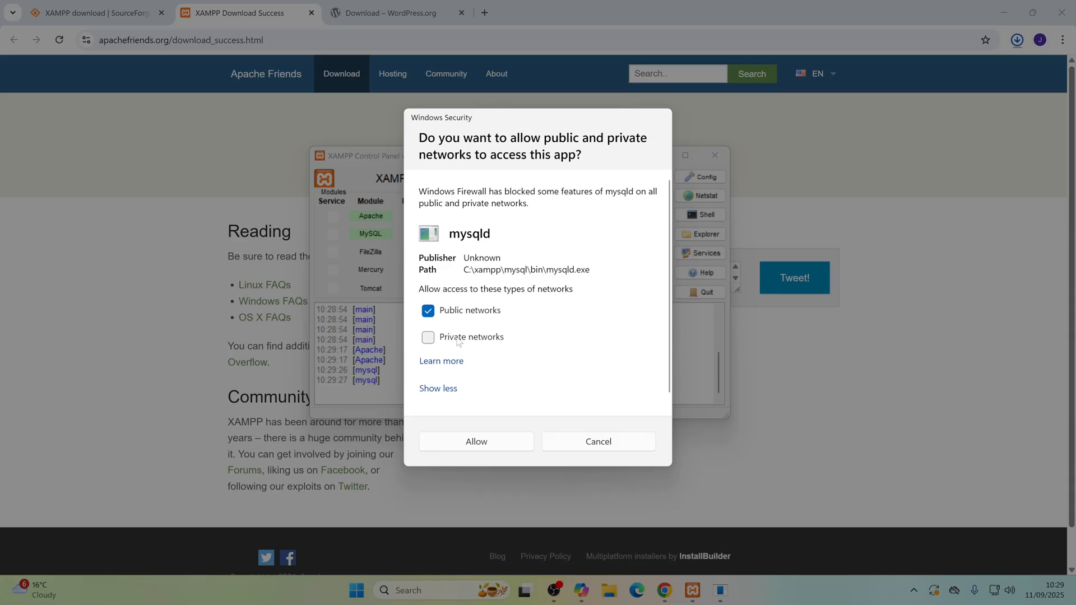
pyautogui.click(433, 339)
pyautogui.click(430, 311)
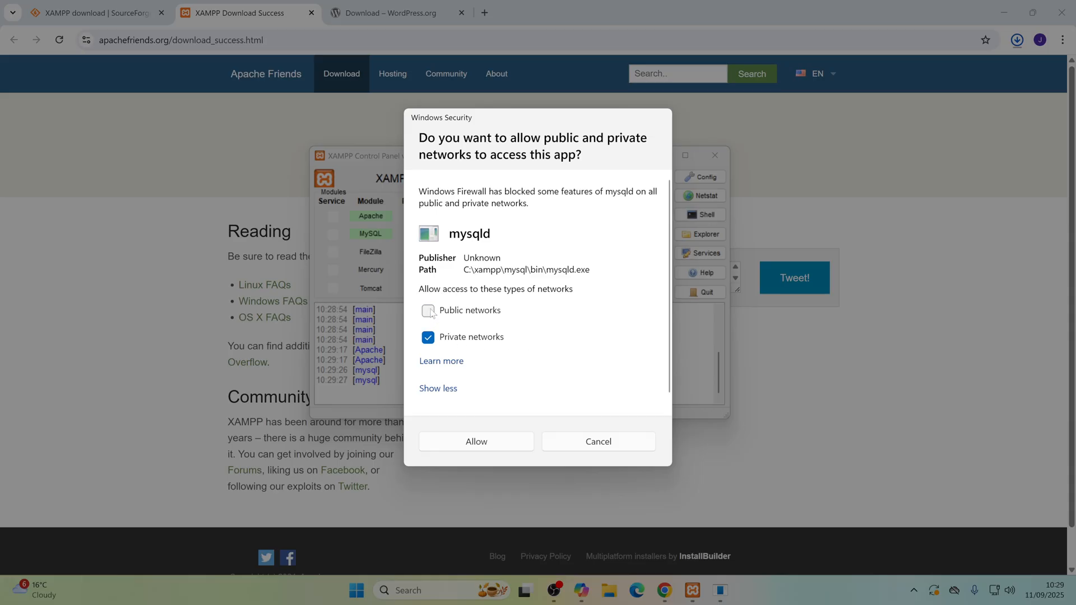
pyautogui.click(476, 442)
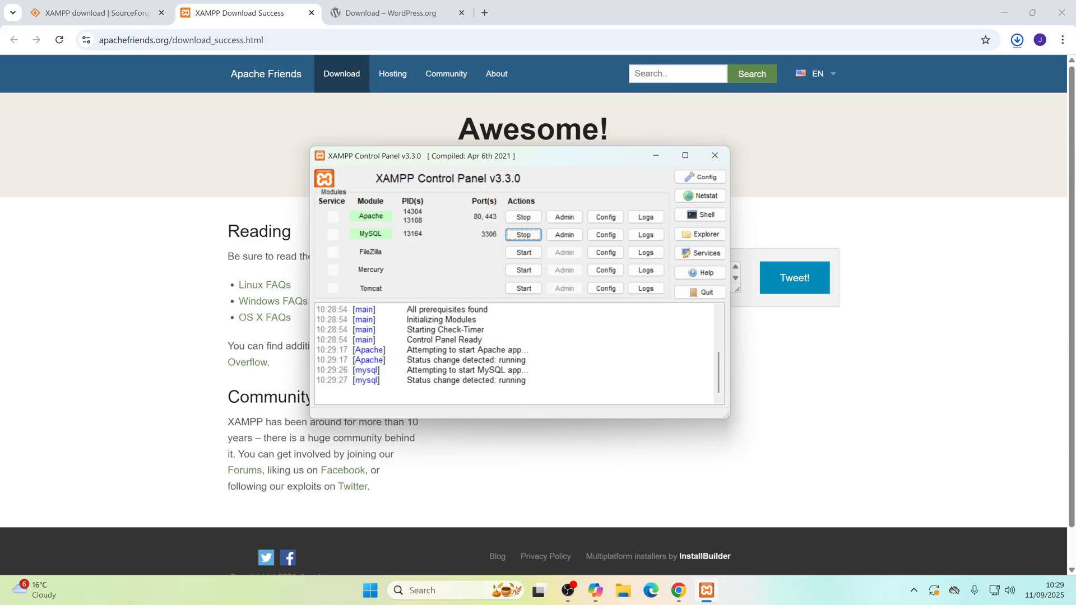
# Step: Check the MySQL startup entries in the XAMPP Control Panel log and minimise the Control Panel
pyautogui.moveTo(437, 370); pyautogui.dragTo(437, 380)
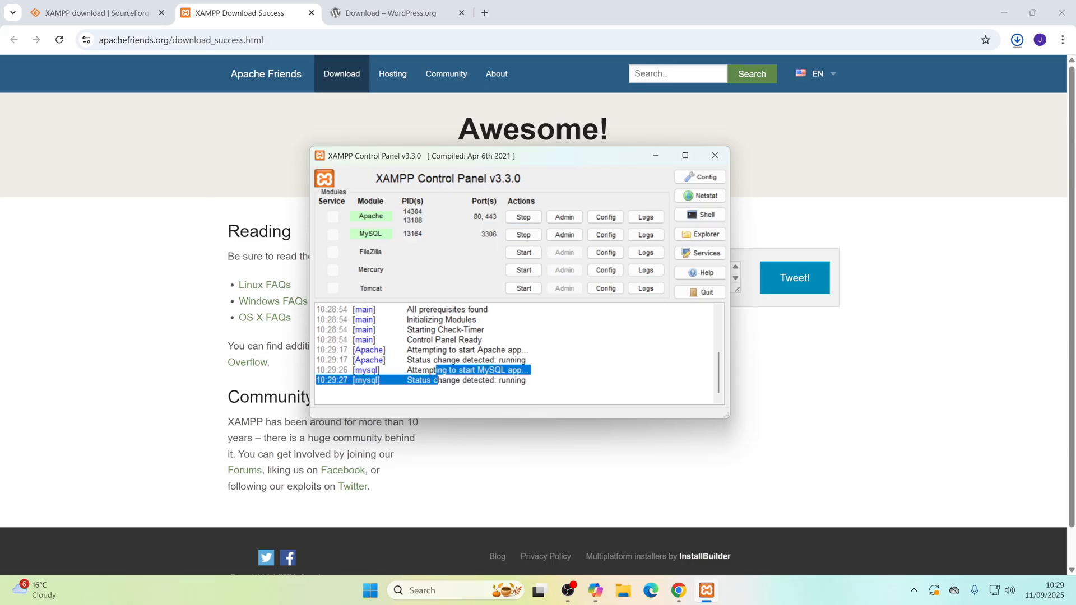
pyautogui.click(483, 340)
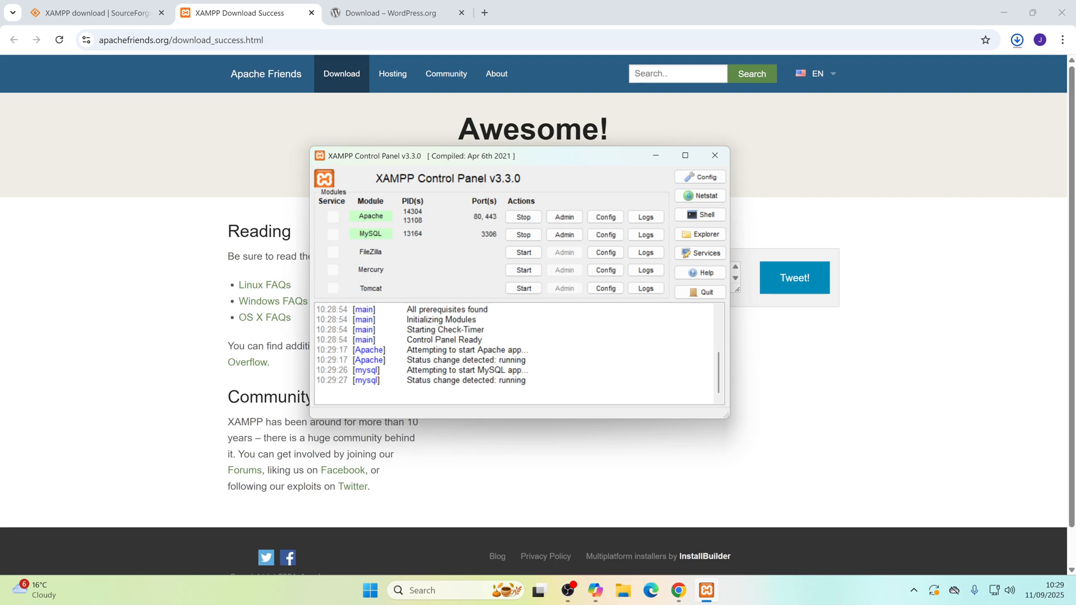
pyautogui.moveTo(526, 380); pyautogui.dragTo(407, 381)
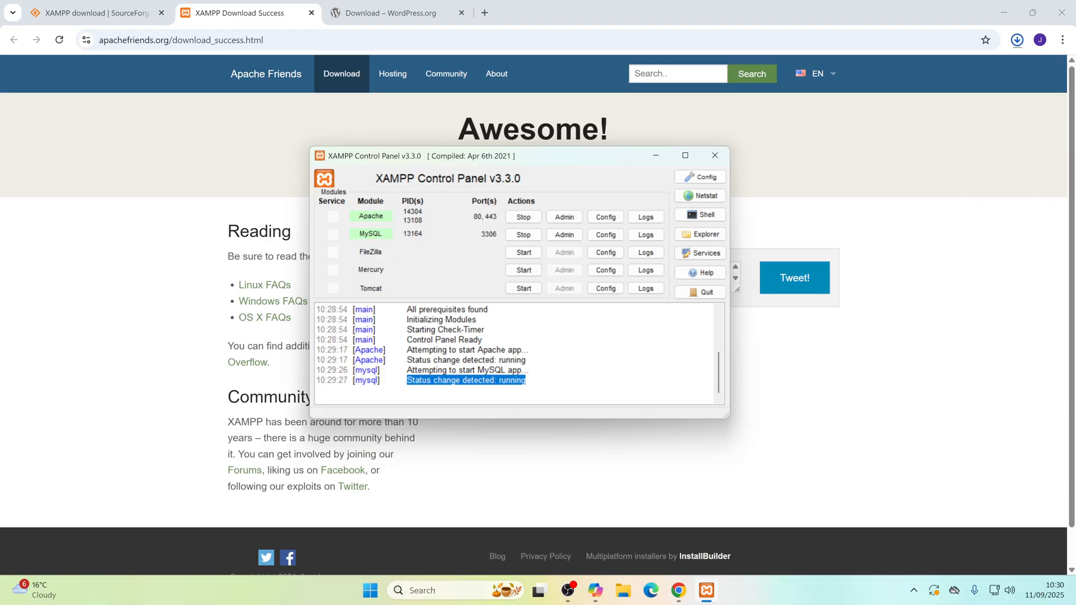
pyautogui.click(657, 158)
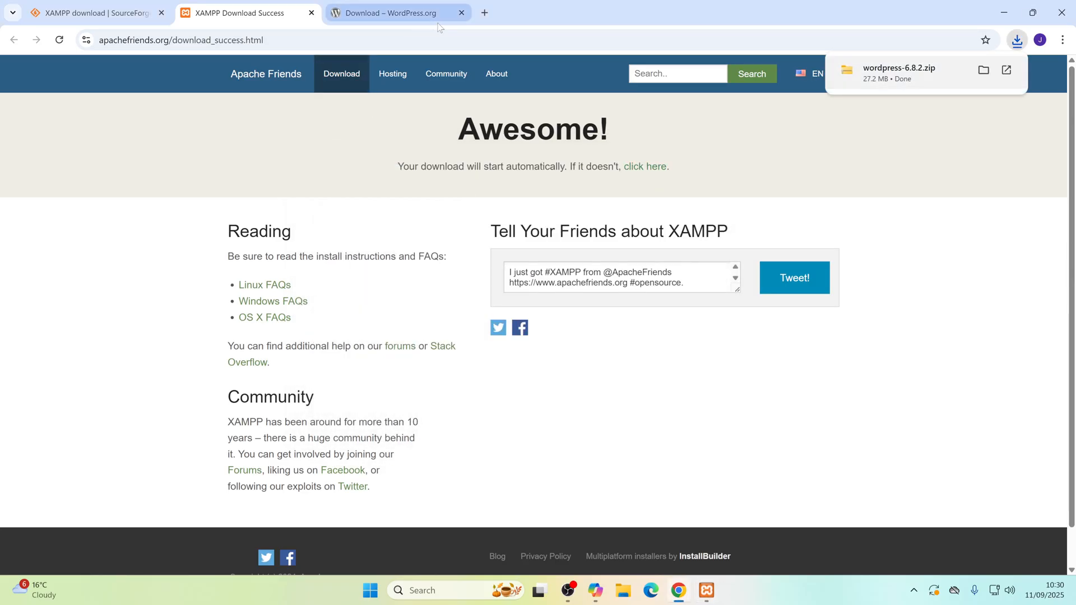
# Step: Load localhost in a new browser tab to check the local server
pyautogui.click(485, 12)
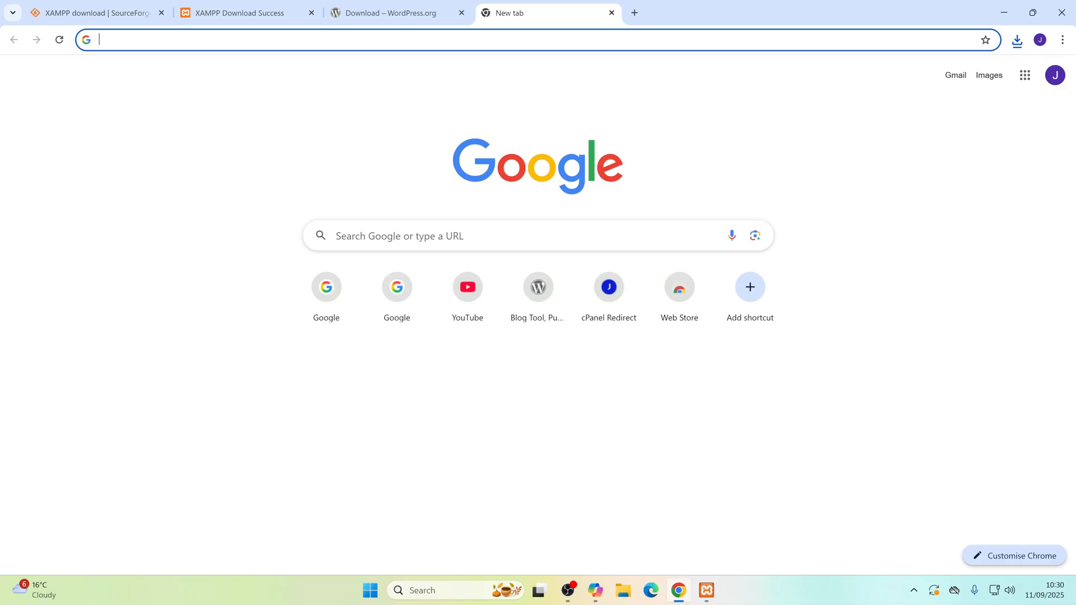
pyautogui.click(274, 40)
pyautogui.write('localhost')
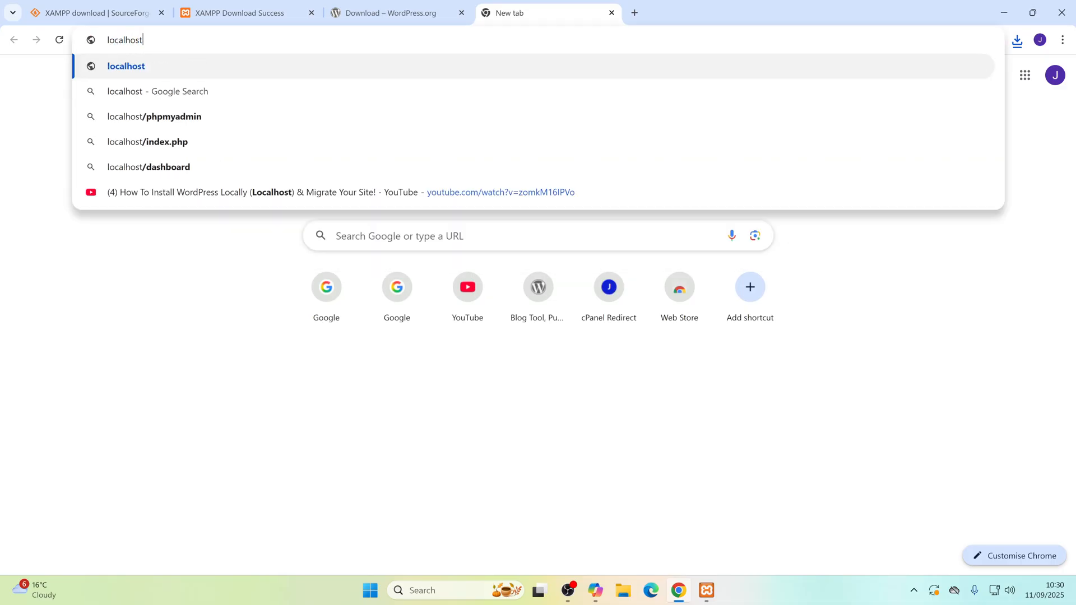
pyautogui.press('Return')
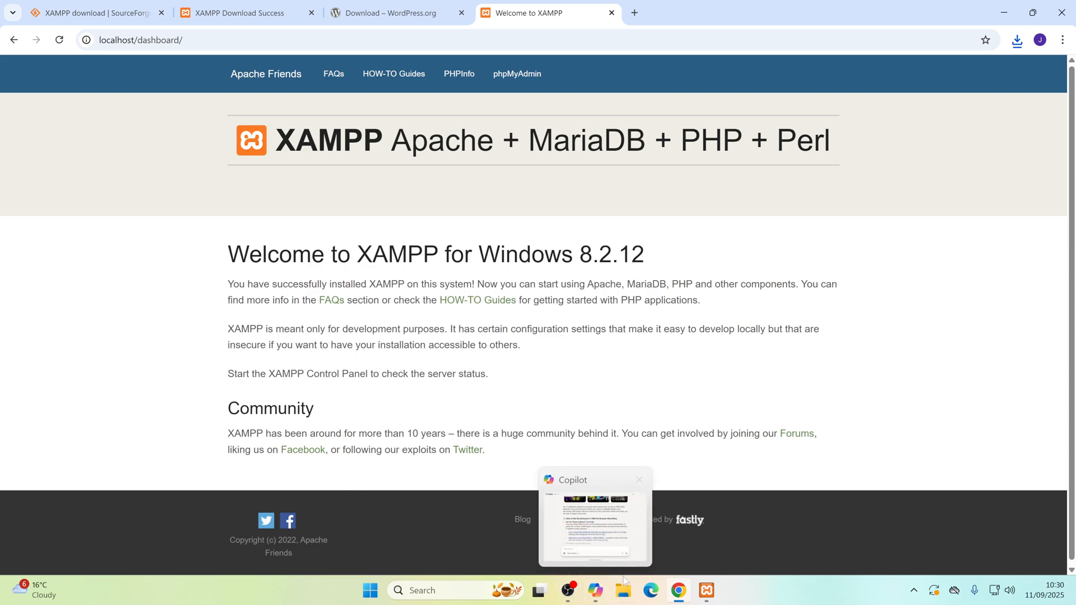
# Step: Switch to File Explorer and open the folder C:\xampp\htdocs
pyautogui.click(626, 594)
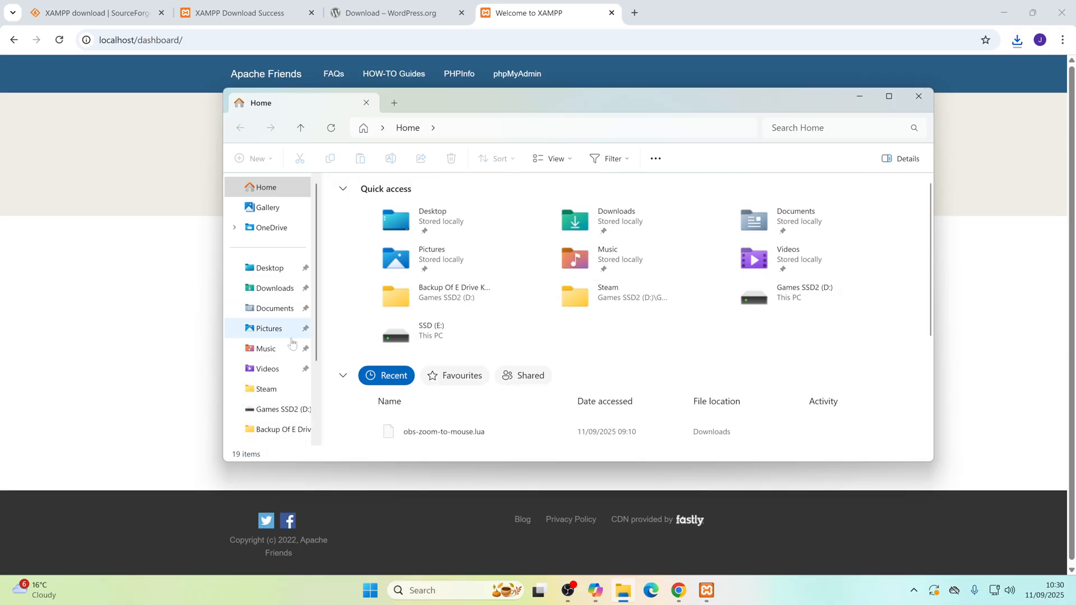
pyautogui.scroll(-3, 297, 348)
pyautogui.click(269, 386)
pyautogui.click(407, 220)
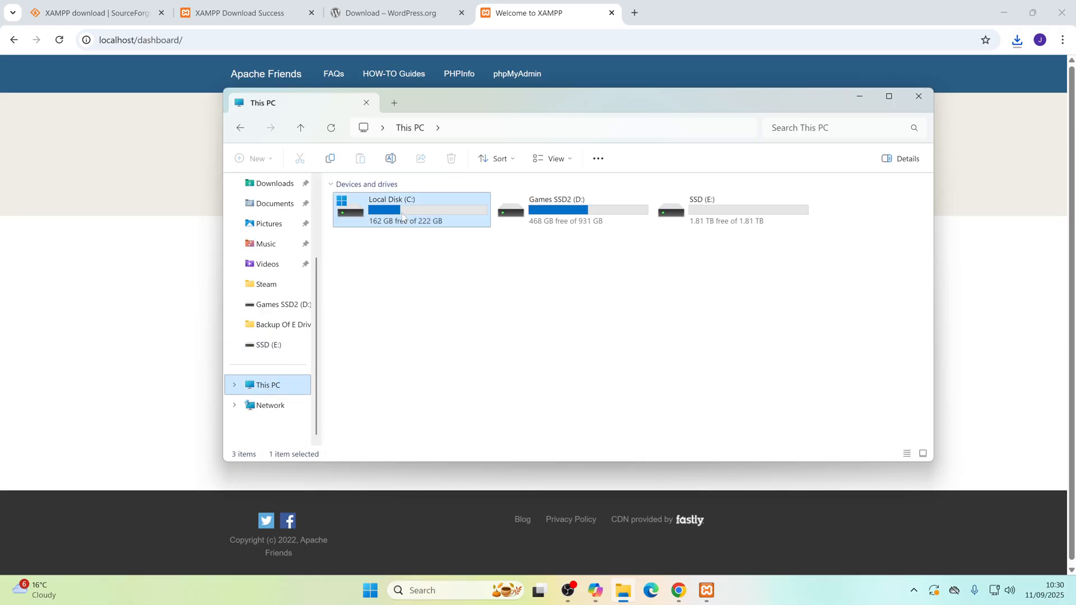
pyautogui.doubleClick(407, 220)
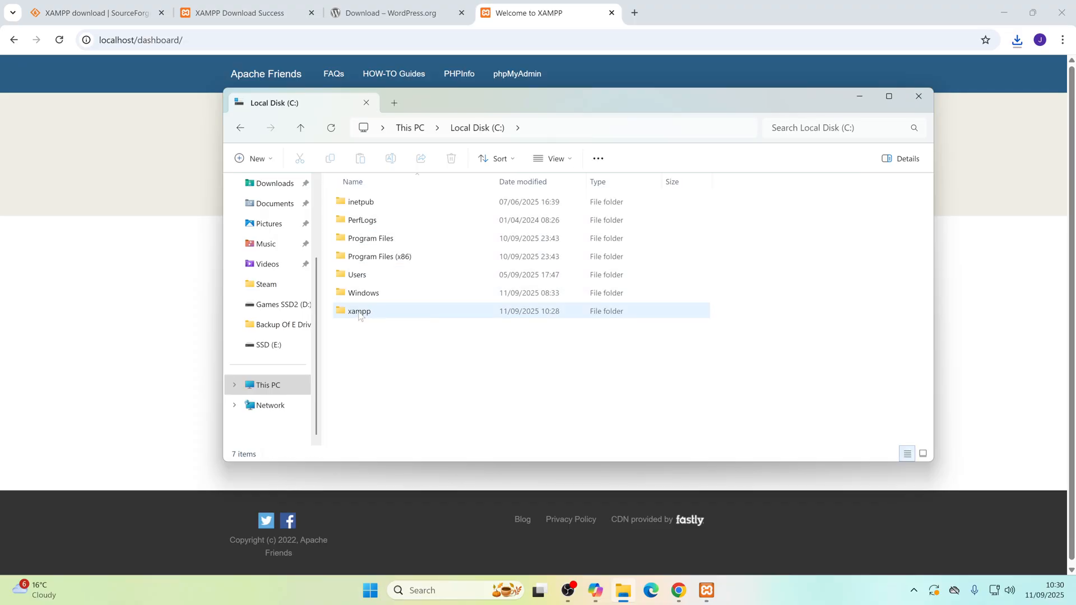
pyautogui.doubleClick(360, 312)
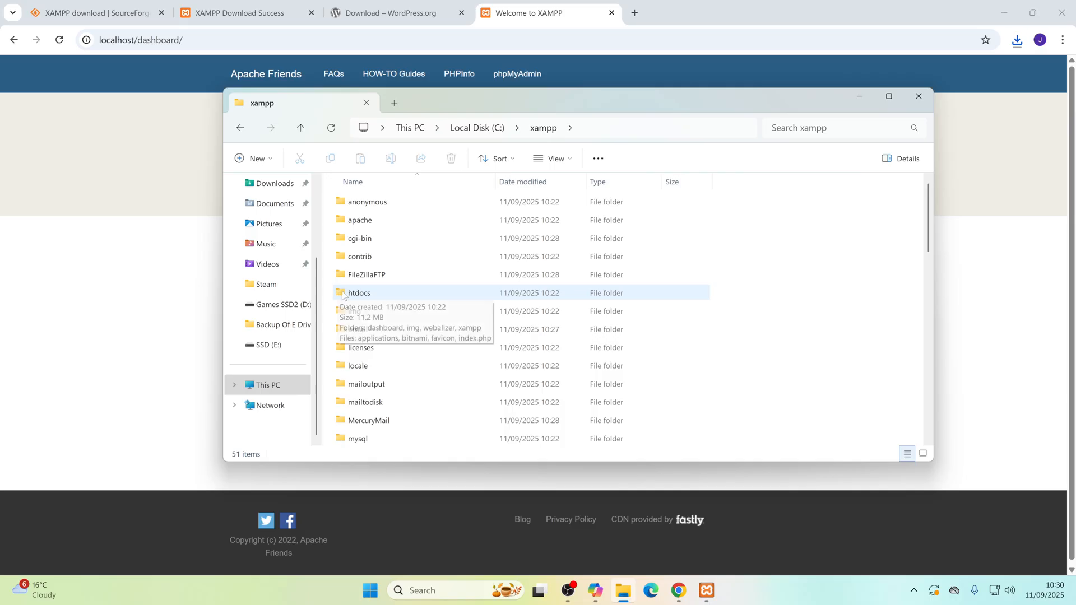
pyautogui.doubleClick(359, 293)
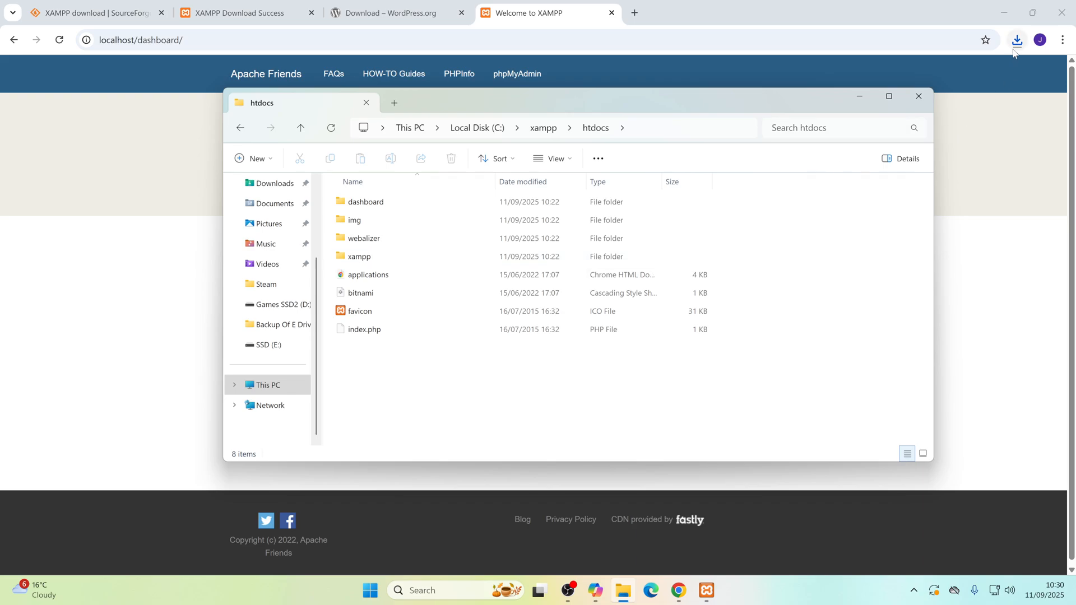
# Step: Open the Downloads folder in a second File Explorer tab and switch to it
pyautogui.rightClick(281, 185)
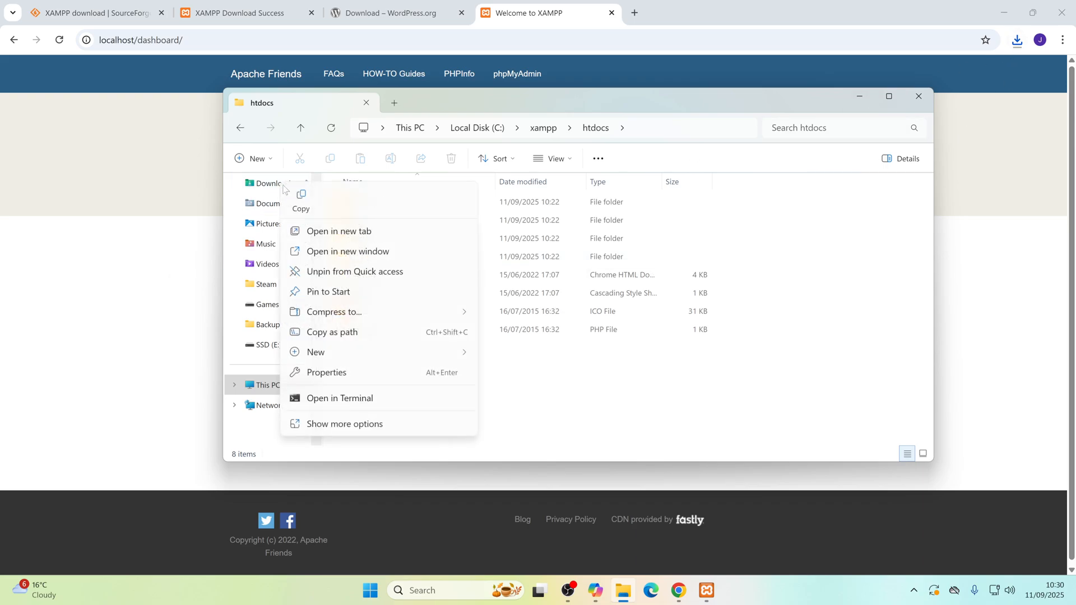
pyautogui.click(324, 231)
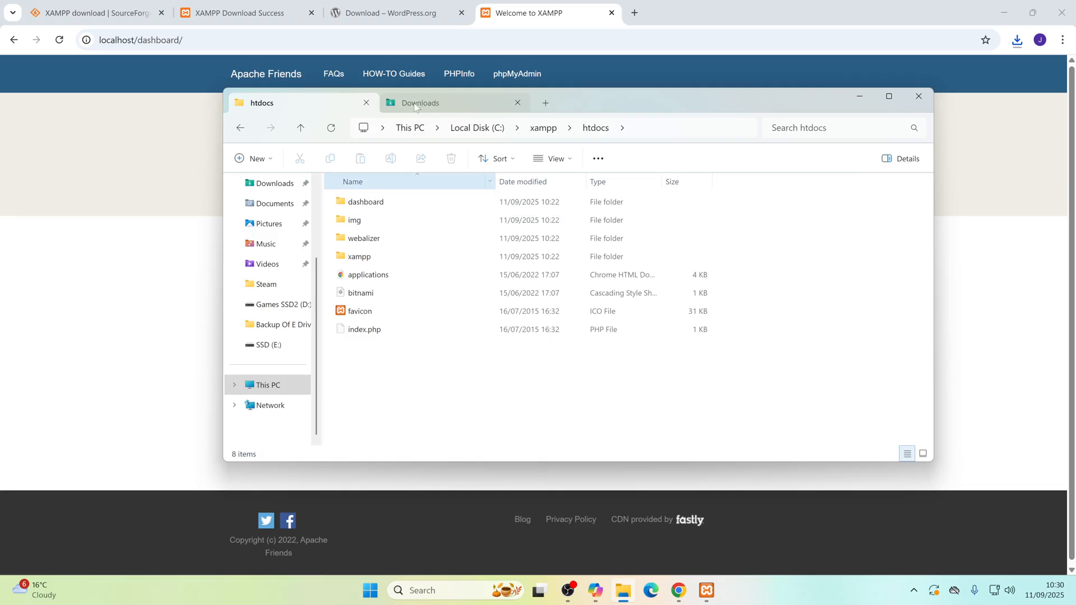
pyautogui.click(422, 106)
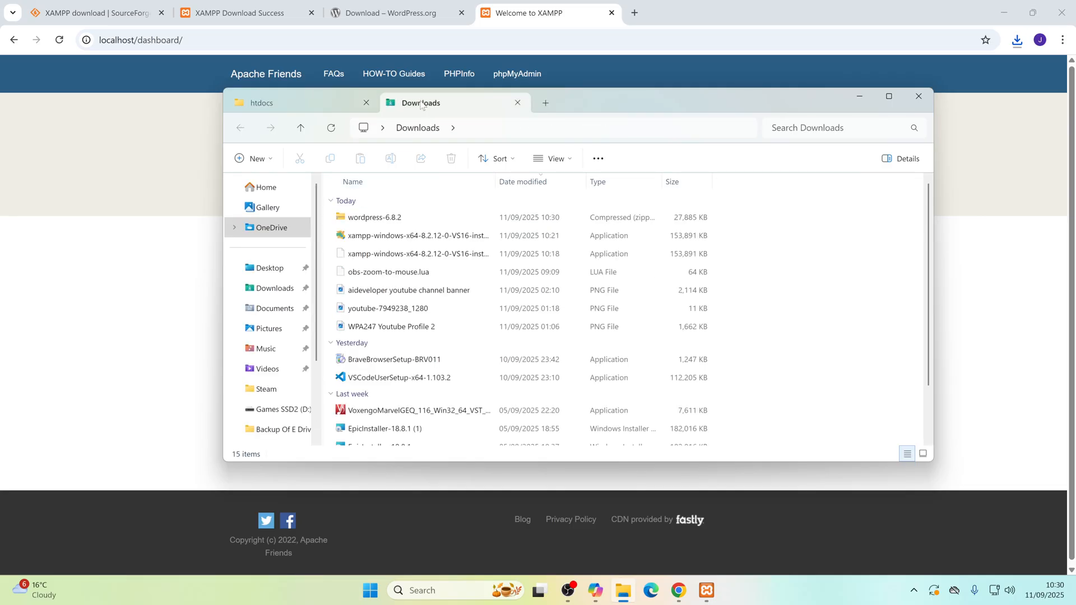
# Step: Extract the wordpress-6.8.2 archive into C:\xampp\htdocs, keeping the option to show the extracted files when complete
pyautogui.rightClick(361, 220)
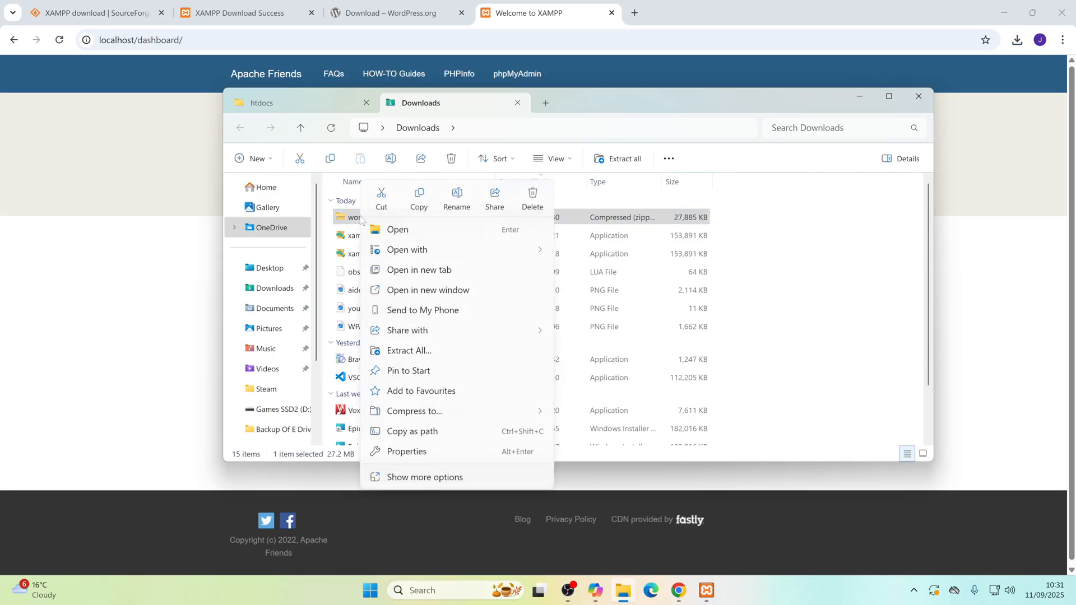
pyautogui.click(411, 352)
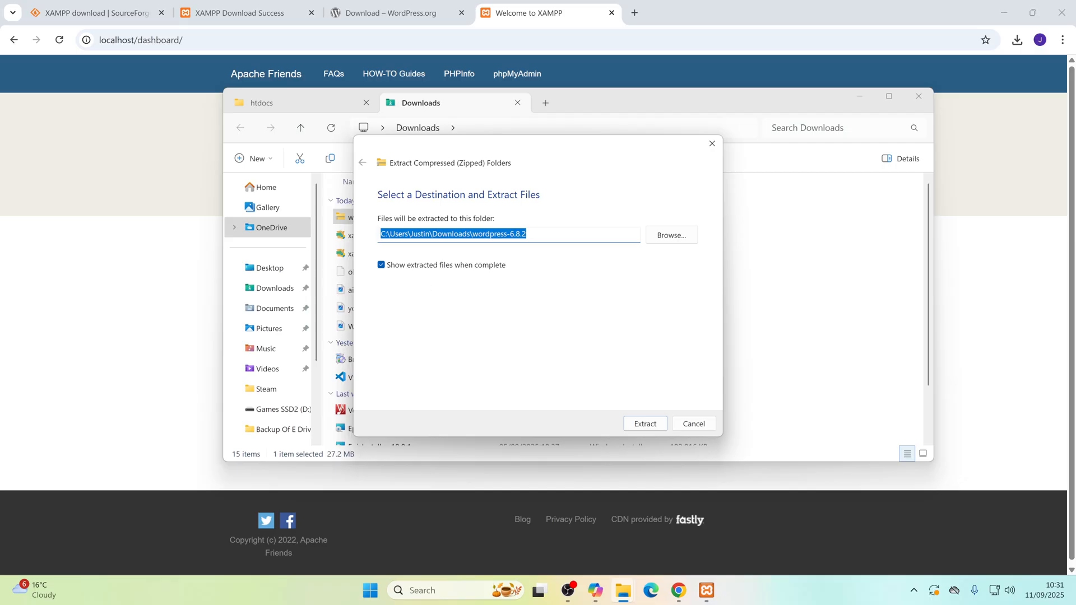
pyautogui.click(669, 236)
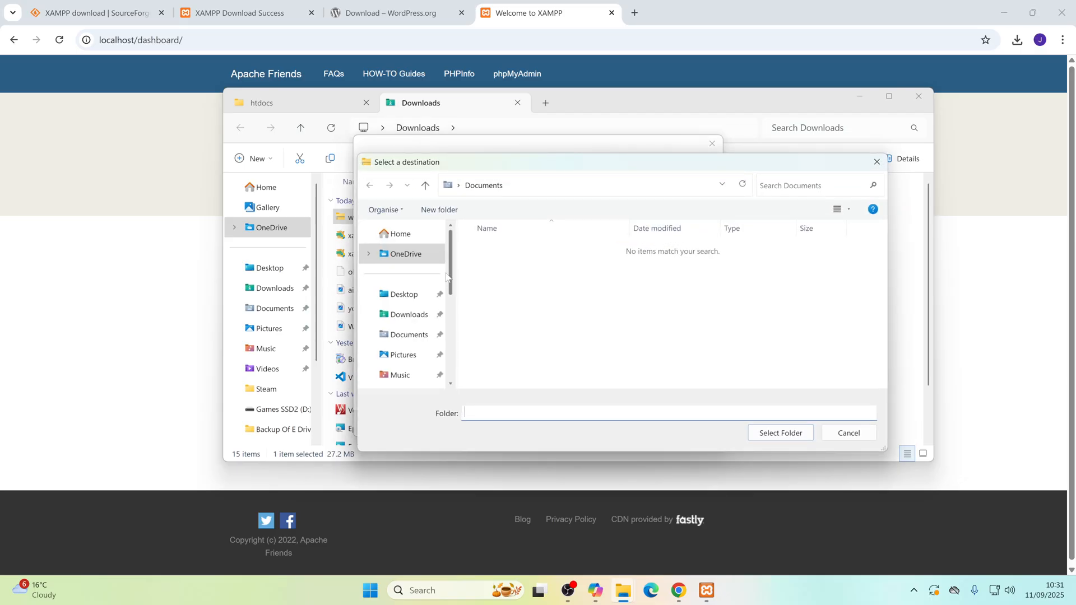
pyautogui.scroll(-3, 455, 292)
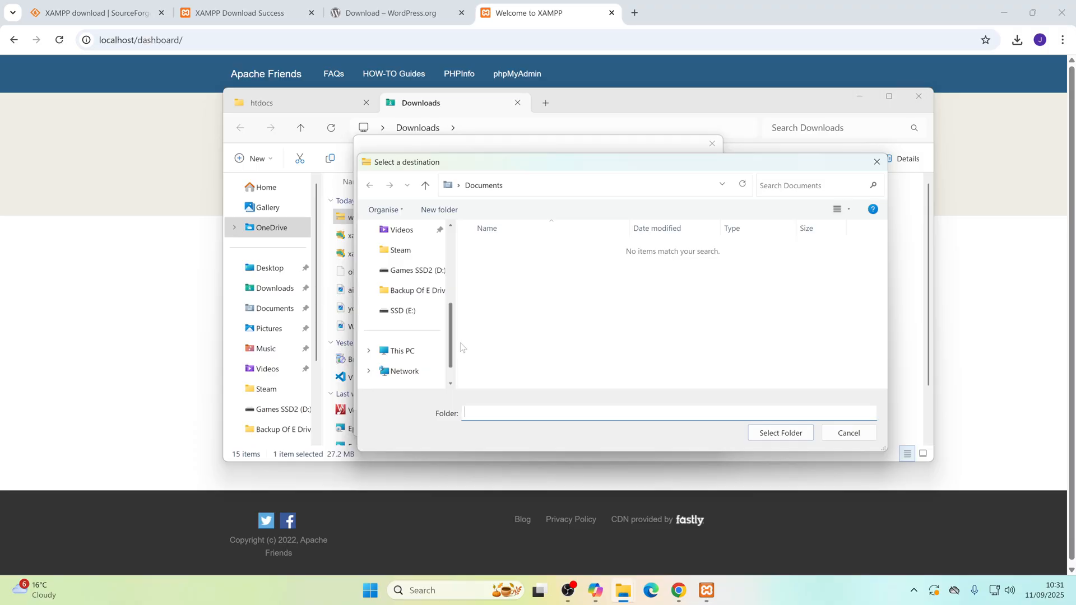
pyautogui.click(402, 351)
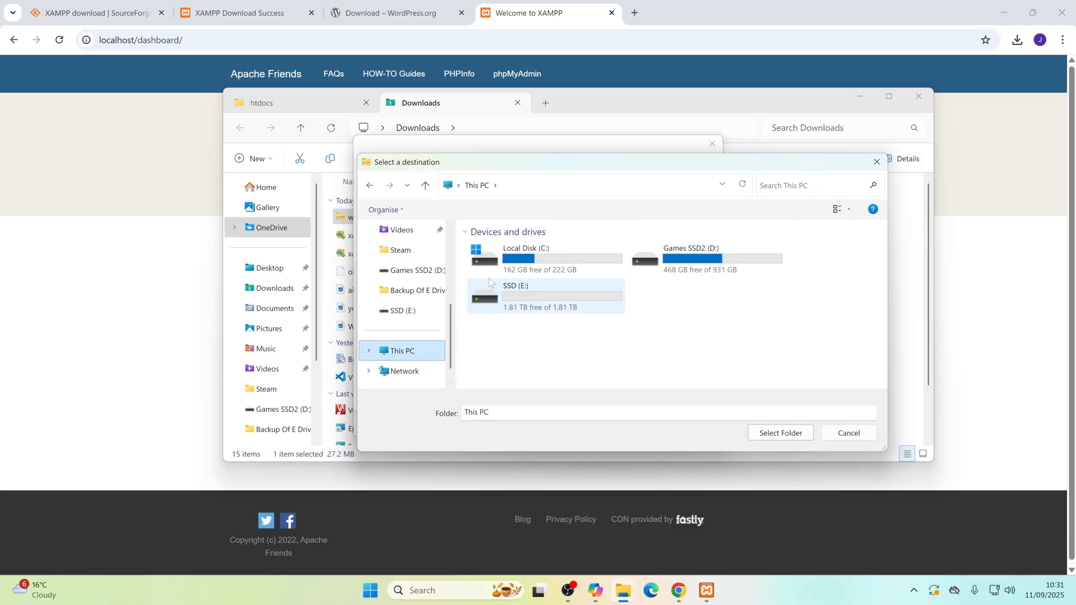
pyautogui.doubleClick(527, 255)
pyautogui.doubleClick(493, 357)
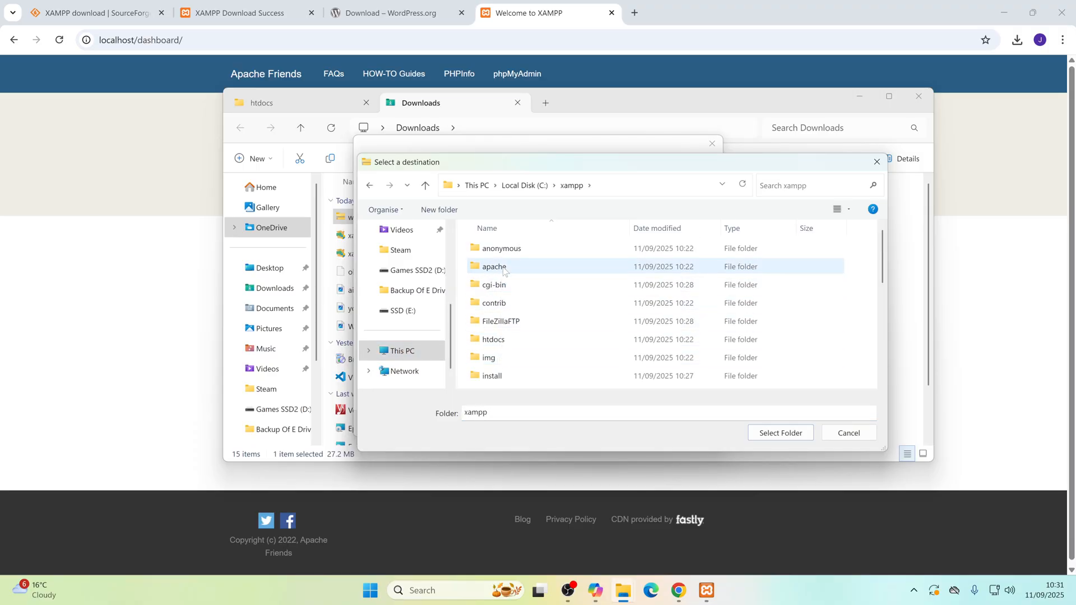
pyautogui.scroll(-2, 507, 324)
pyautogui.scroll(-3, 508, 324)
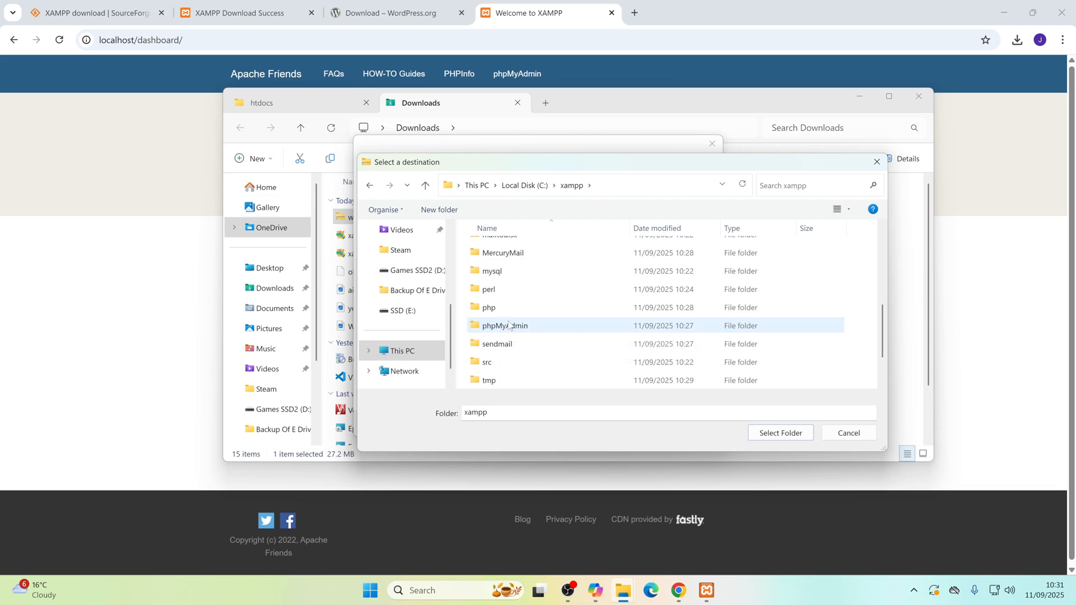
pyautogui.scroll(2, 505, 324)
pyautogui.scroll(3, 504, 324)
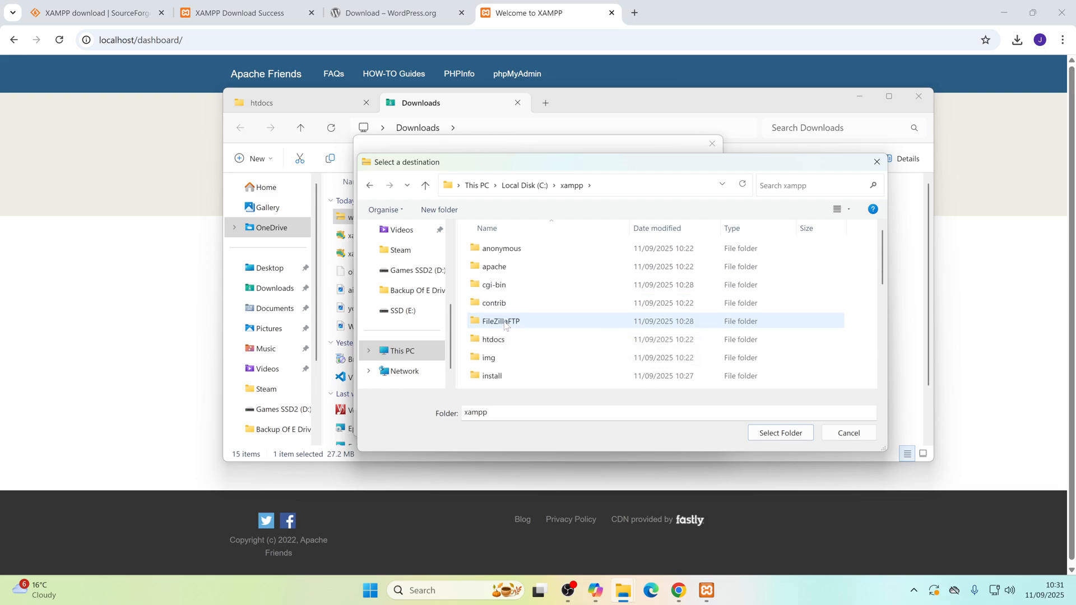
pyautogui.doubleClick(504, 339)
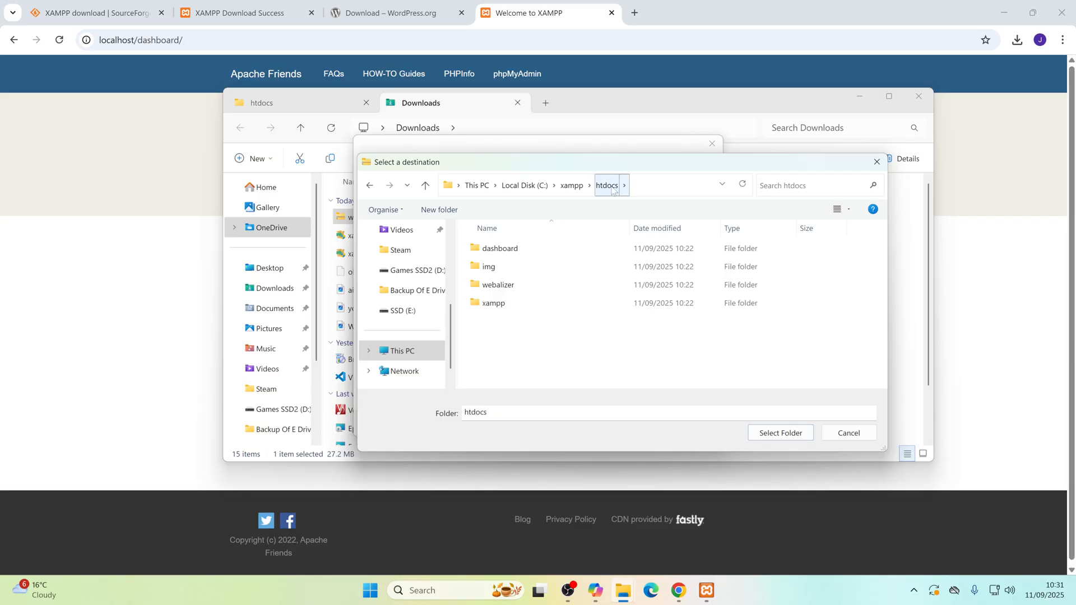
pyautogui.click(781, 433)
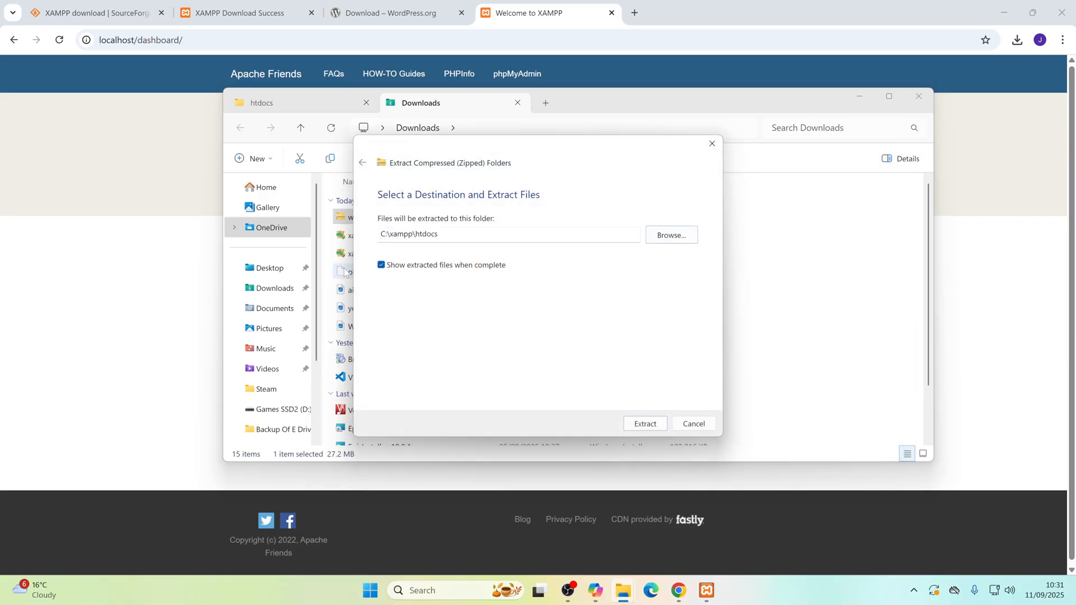
pyautogui.click(660, 425)
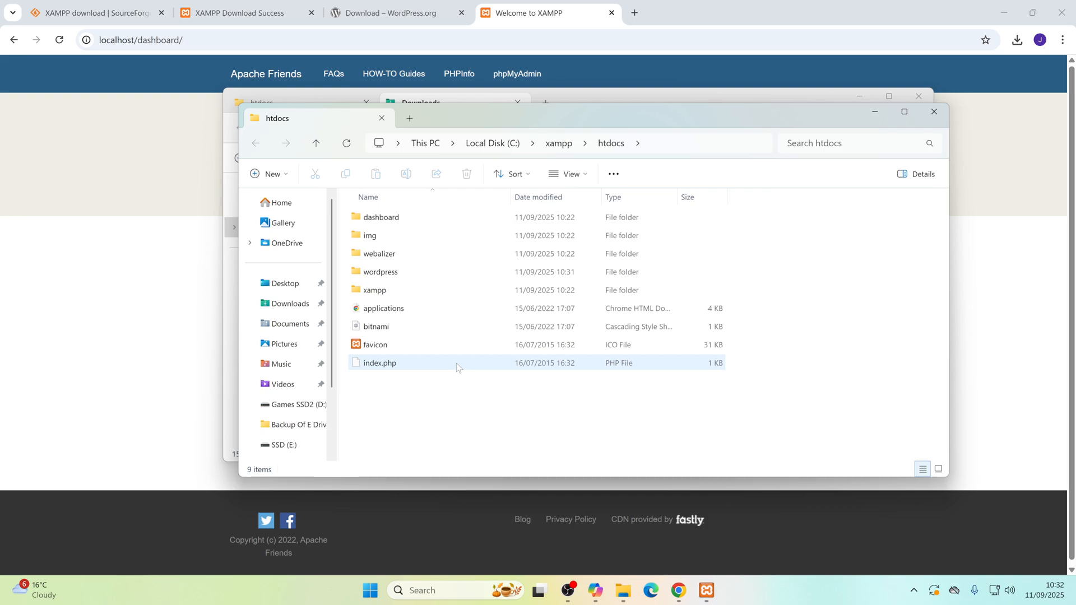
# Step: Look inside the extracted wordpress folder, return to htdocs, and rename the folder as myfirstwebsite
pyautogui.doubleClick(362, 274)
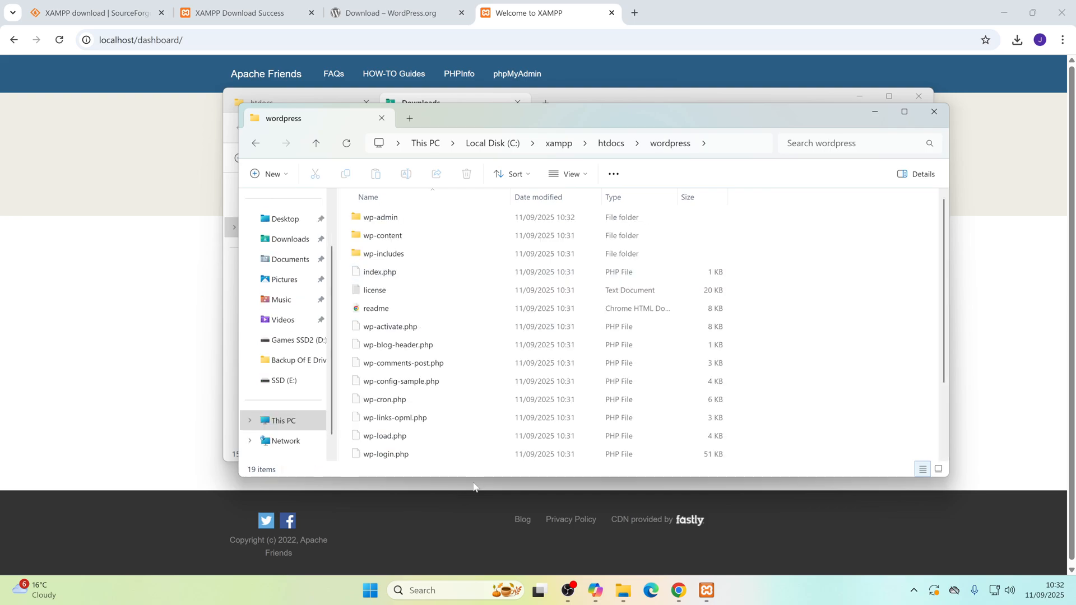
pyautogui.click(255, 145)
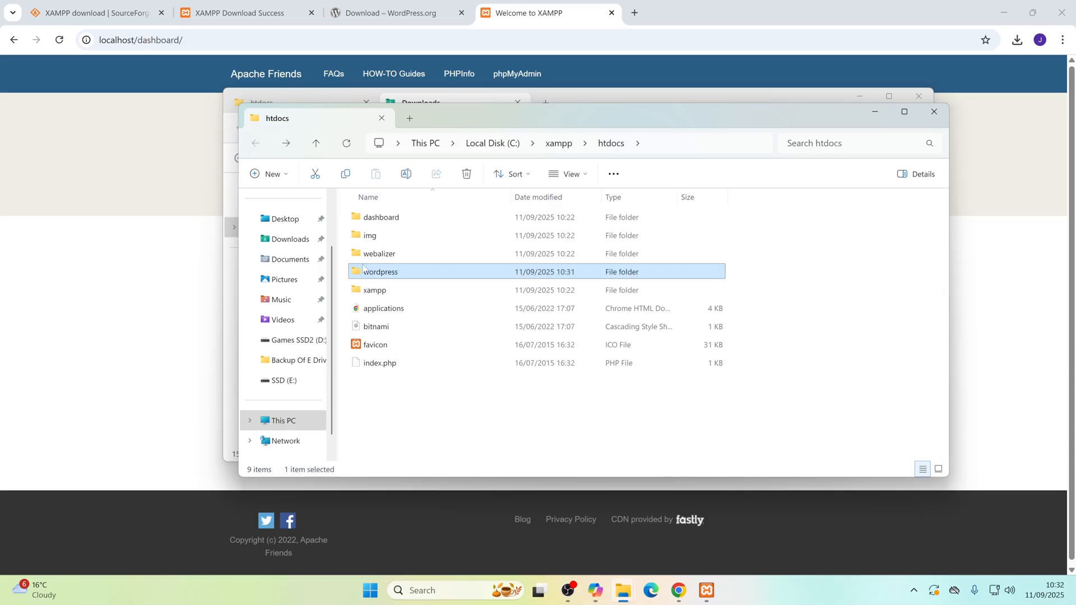
pyautogui.click(395, 274)
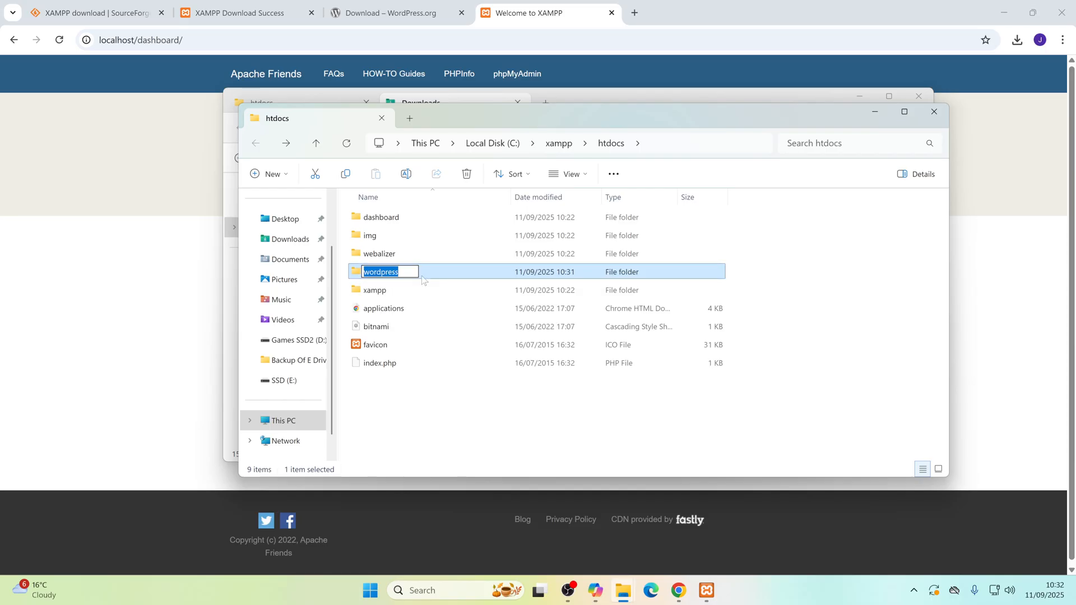
pyautogui.write('myfirstwebsite')
pyautogui.press('Return')
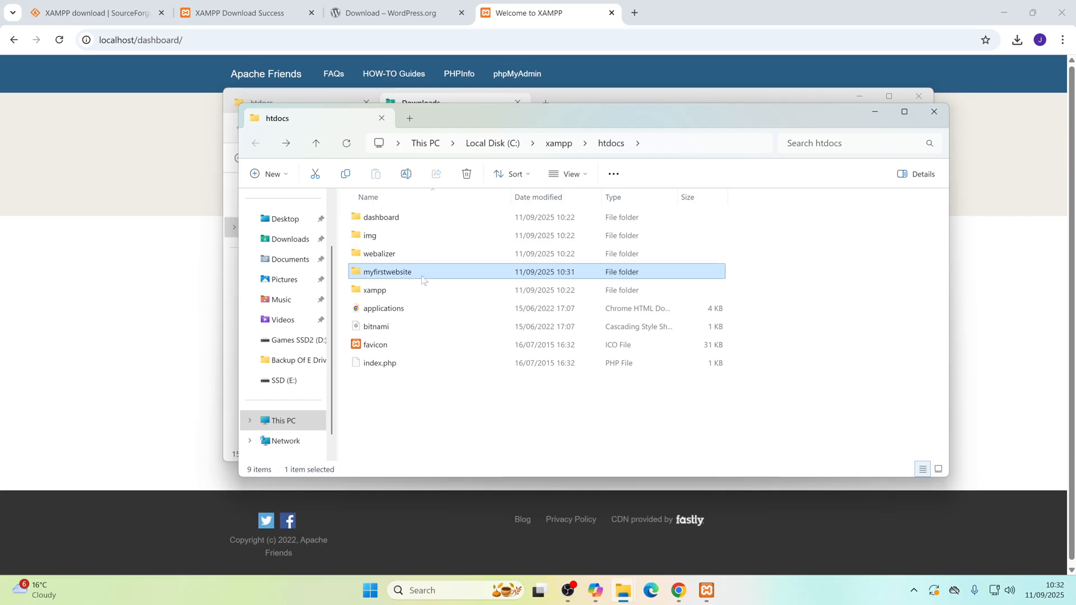
pyautogui.click(418, 416)
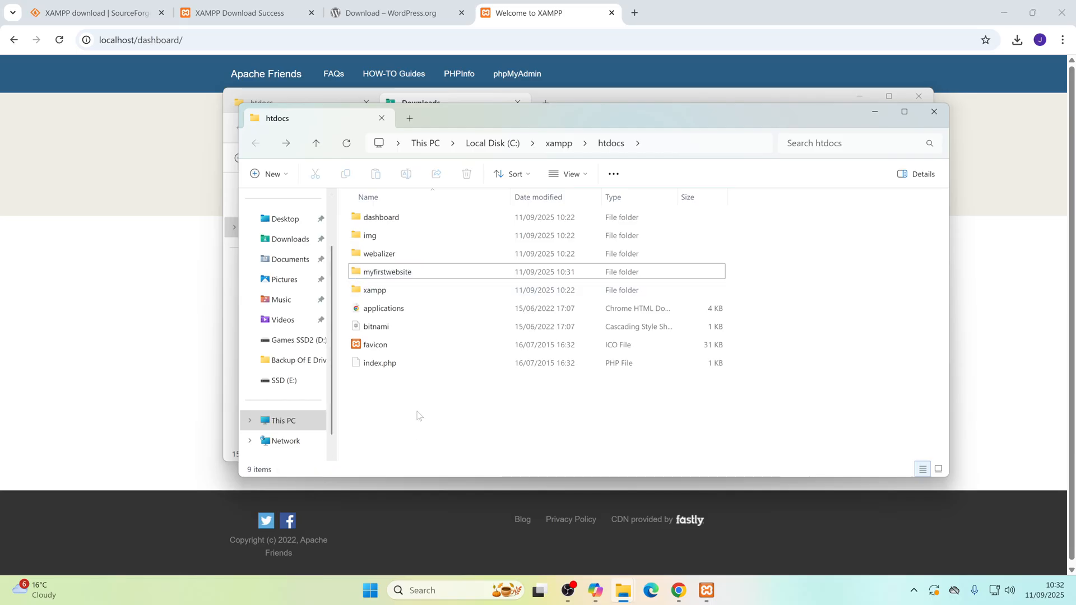
# Step: Switch to the browser and change the XAMPP dashboard address to localhost/myfirstwebsite to load the WordPress setup
pyautogui.click(190, 47)
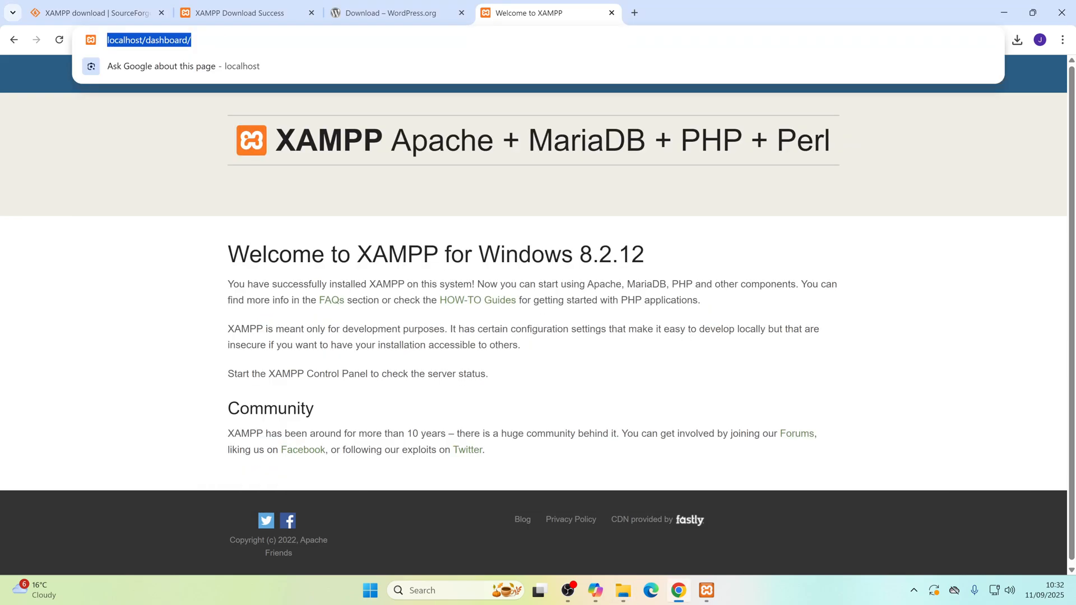
pyautogui.click(192, 40)
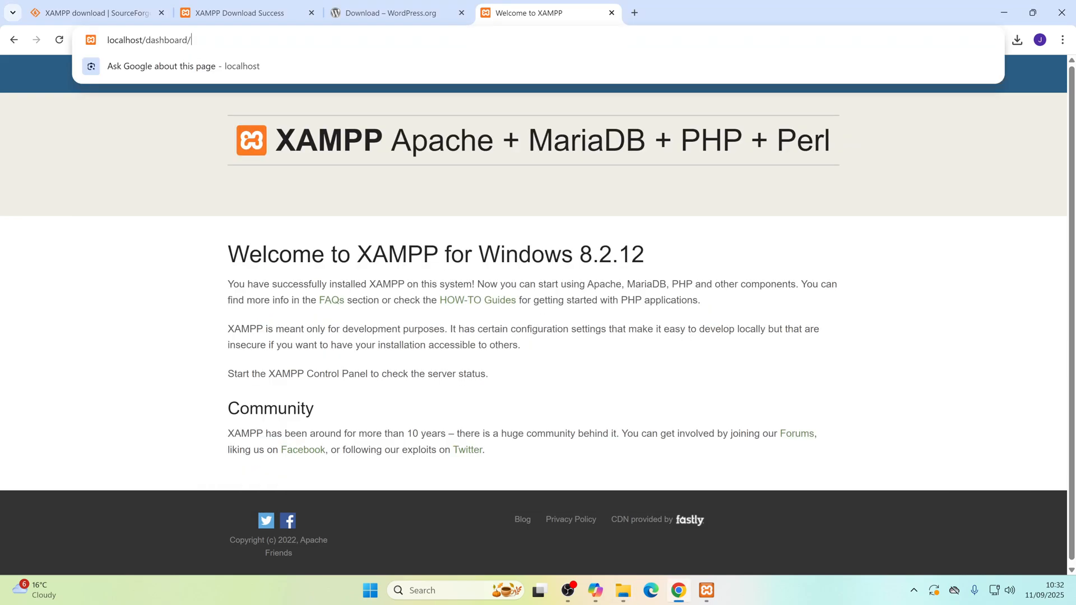
pyautogui.press('BackSpace')
pyautogui.press('BackSpace')
pyautogui.press('BackSpace')
pyautogui.press('BackSpace')
pyautogui.press('BackSpace')
pyautogui.press('BackSpace')
pyautogui.press('BackSpace')
pyautogui.press('BackSpace')
pyautogui.press('BackSpace')
pyautogui.press('BackSpace')
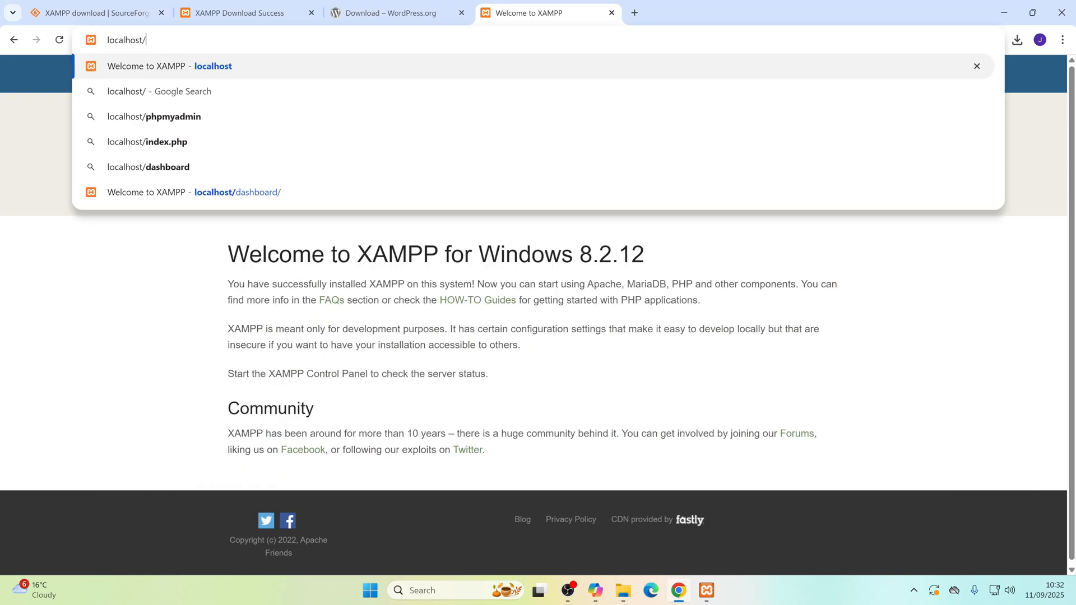
pyautogui.write('myfir')
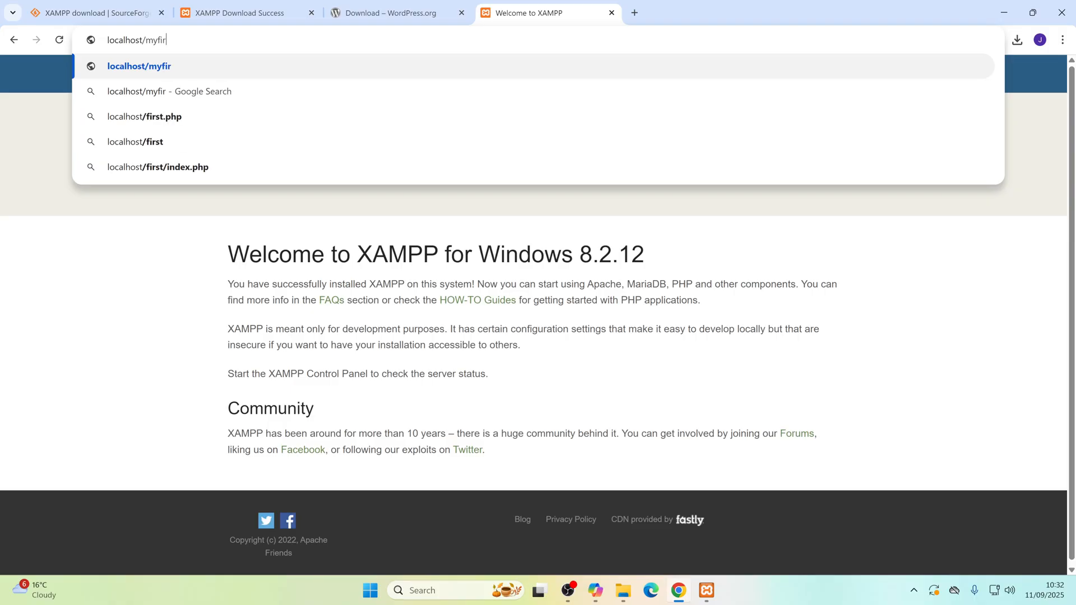
pyautogui.write('stwebsite')
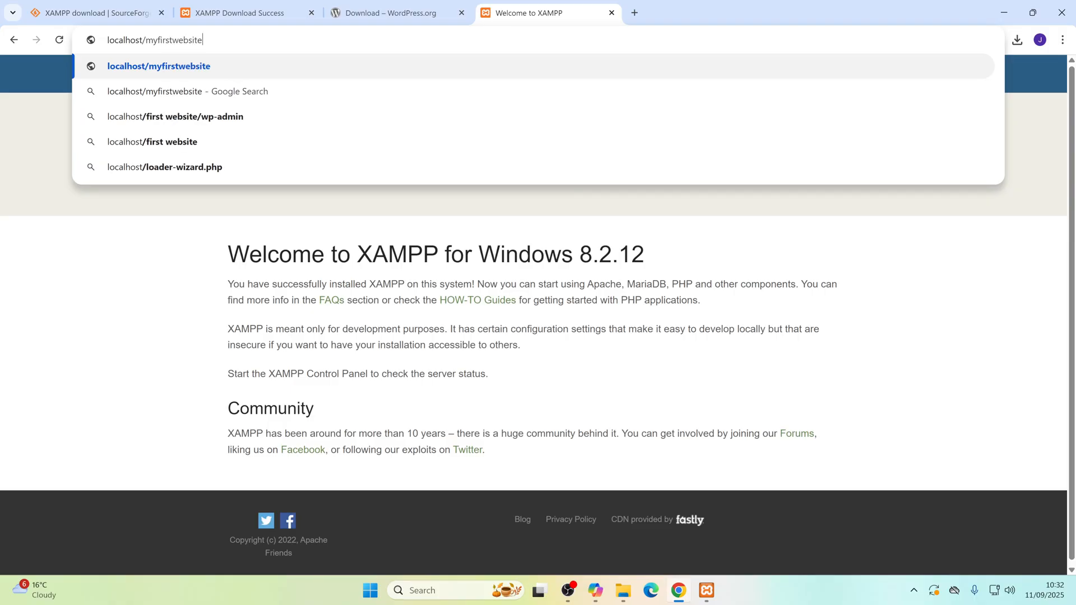
pyautogui.press('Return')
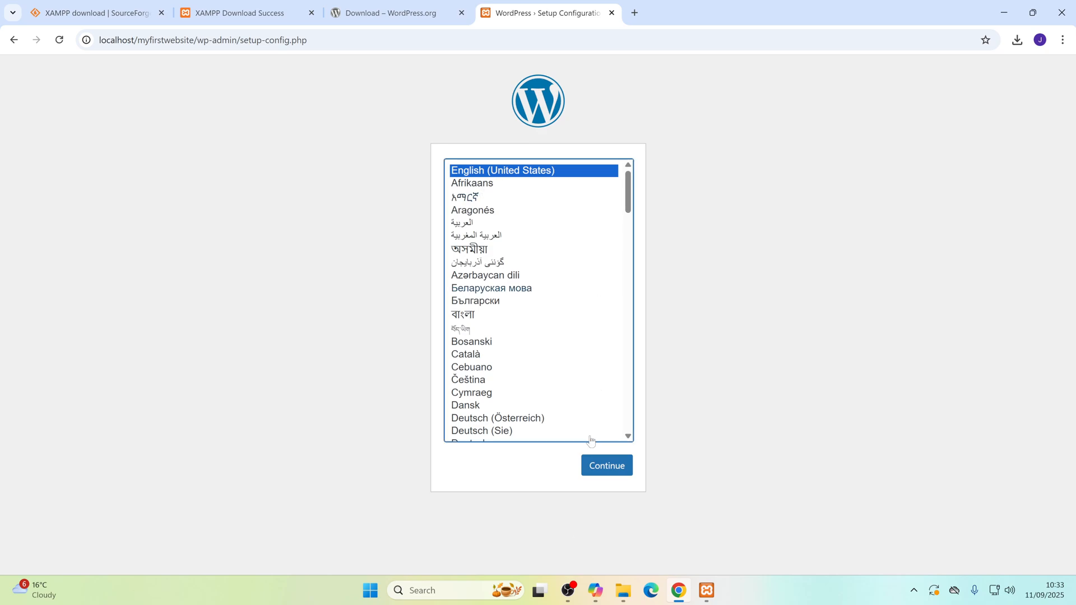
# Step: Choose English (UK) as the WordPress installation language and continue
pyautogui.moveTo(628, 196); pyautogui.dragTo(641, 244)
pyautogui.click(492, 232)
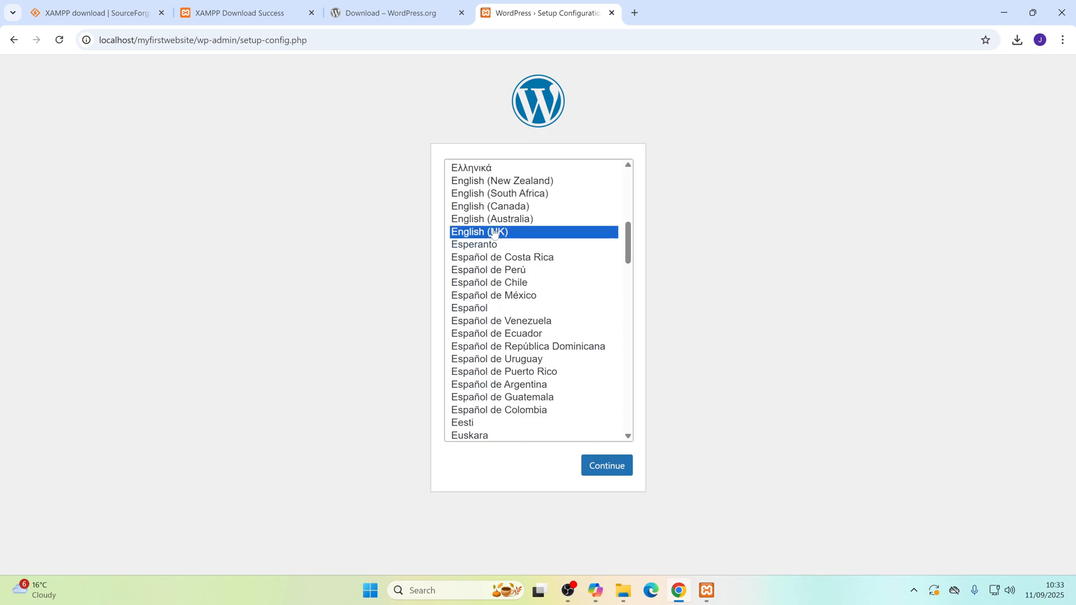
pyautogui.click(606, 469)
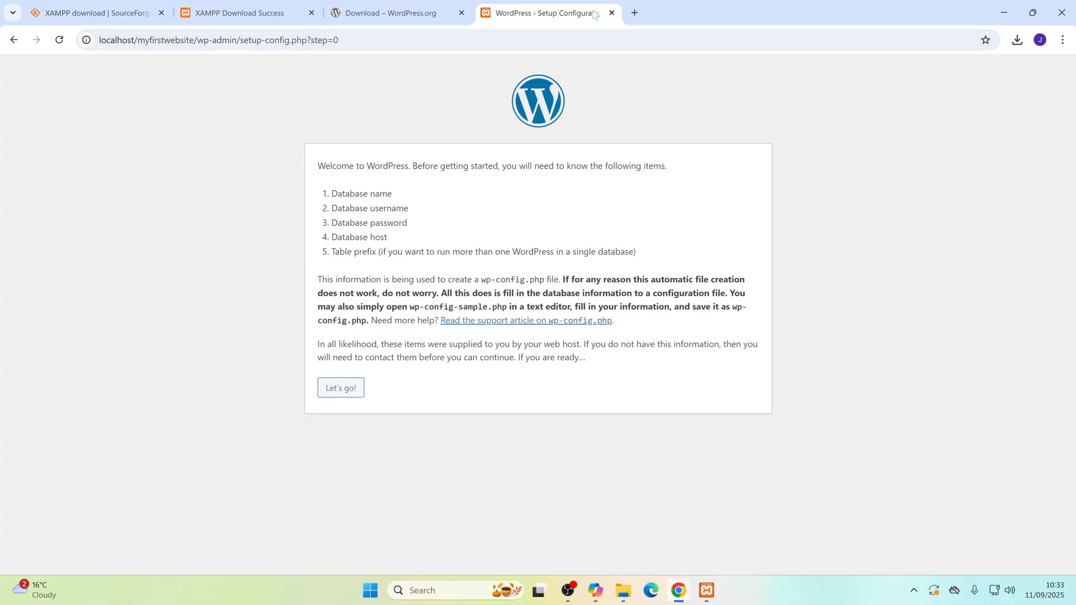
# Step: Open a new browser tab alongside the WordPress setup page
pyautogui.click(635, 13)
pyautogui.click(538, 40)
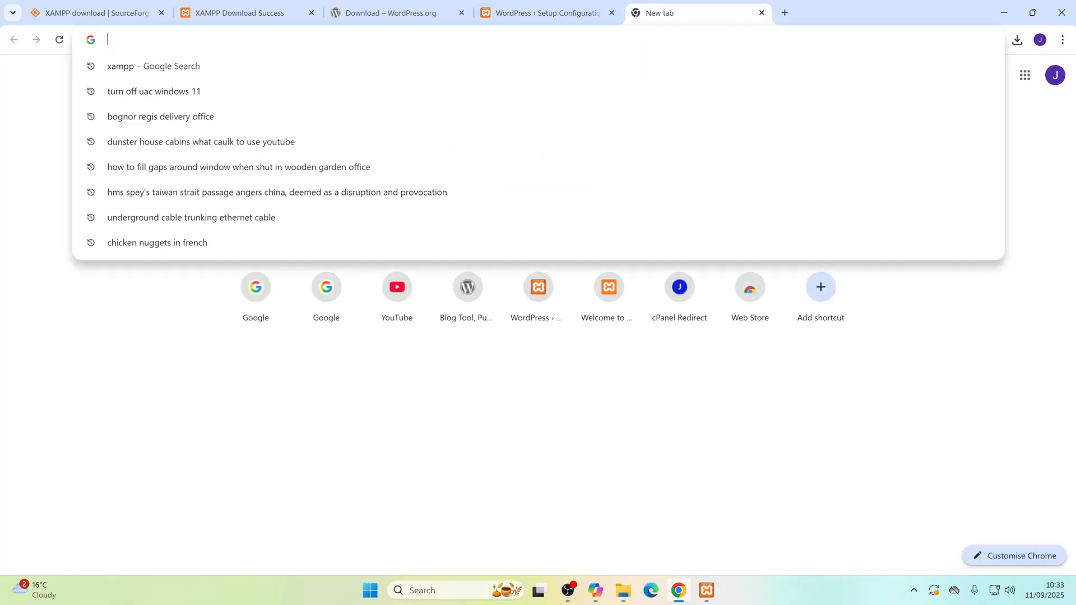
# Step: Try to open localhost/phpmyadmin using the suggested address entry
pyautogui.write('local')
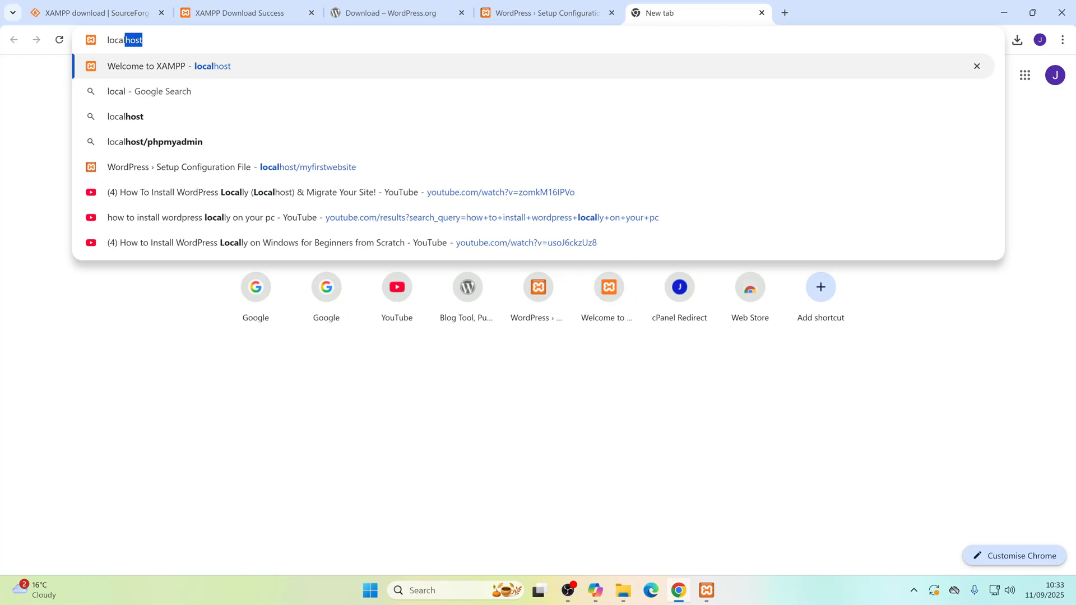
pyautogui.write('host')
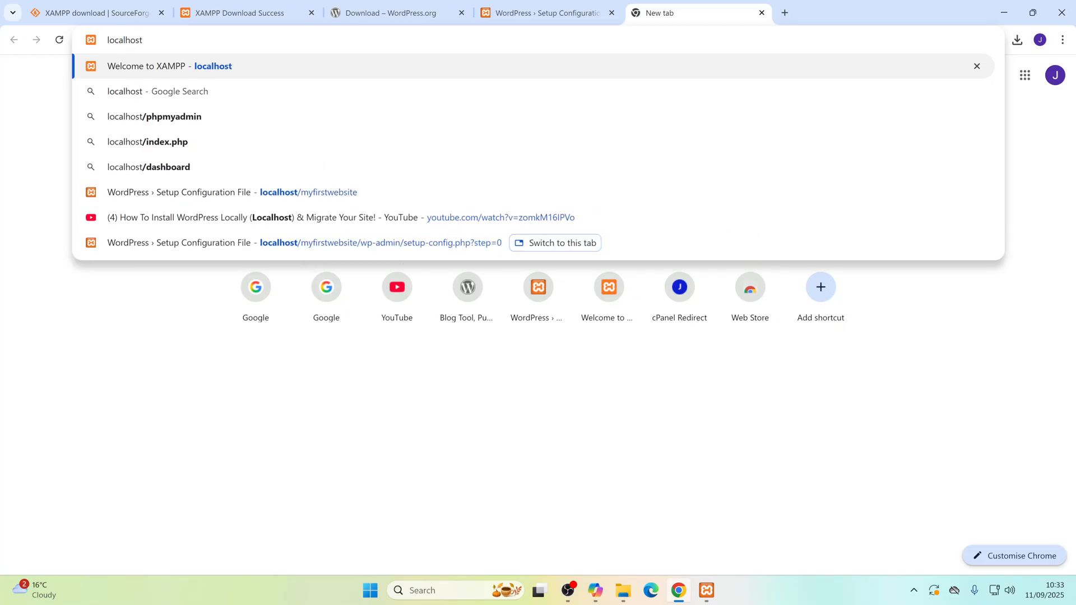
pyautogui.write('/')
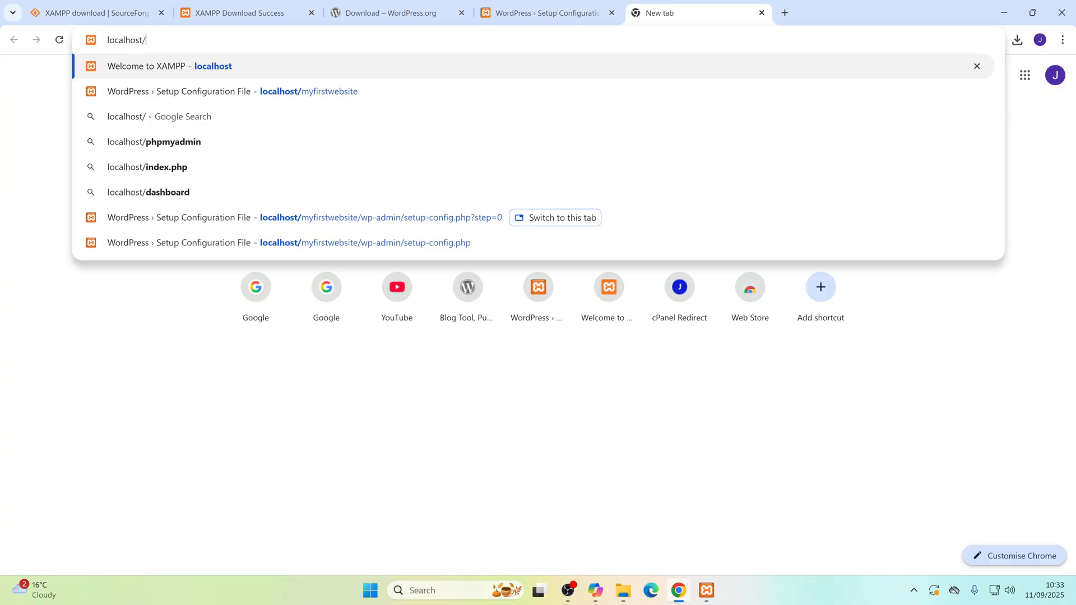
pyautogui.press('Down')
pyautogui.press('Down')
pyautogui.press('Down')
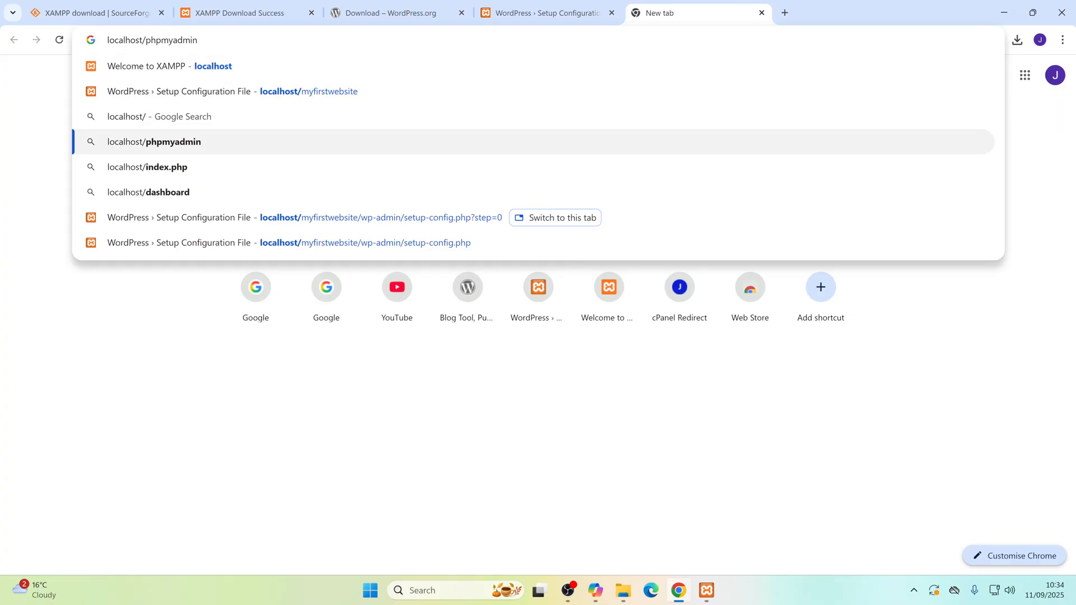
pyautogui.press('Return')
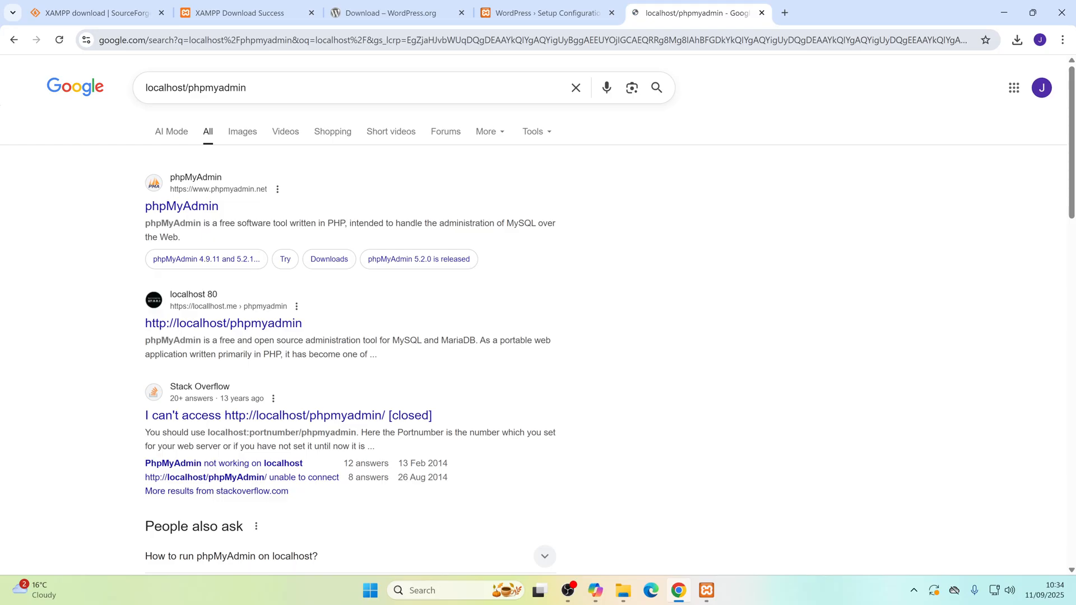
# Step: Replace the search results page's address with the full address localhost/phpmyadmin and load it
pyautogui.click(259, 45)
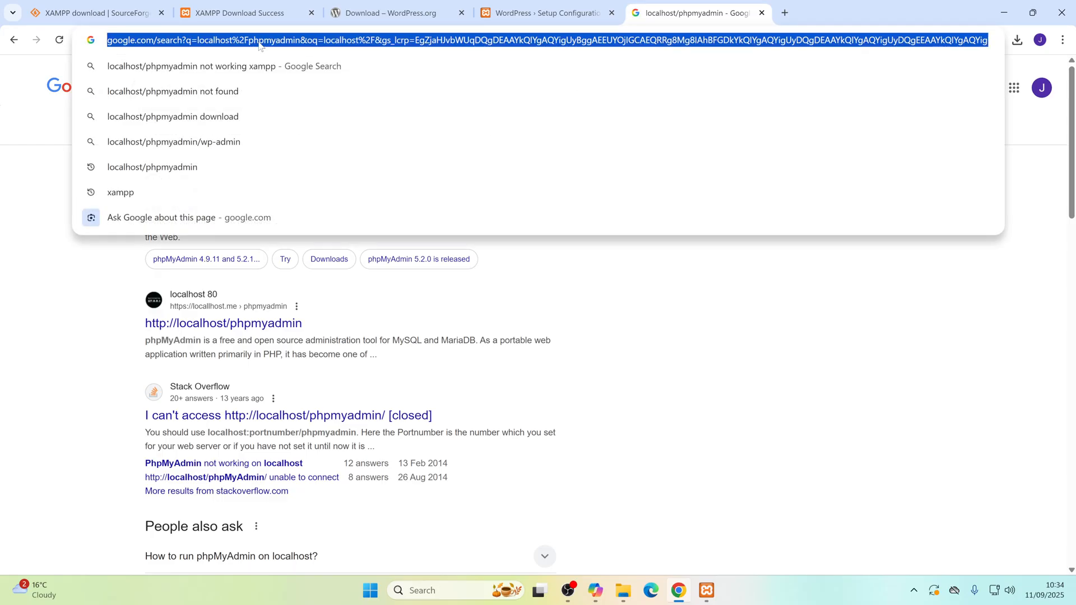
pyautogui.write('localhost')
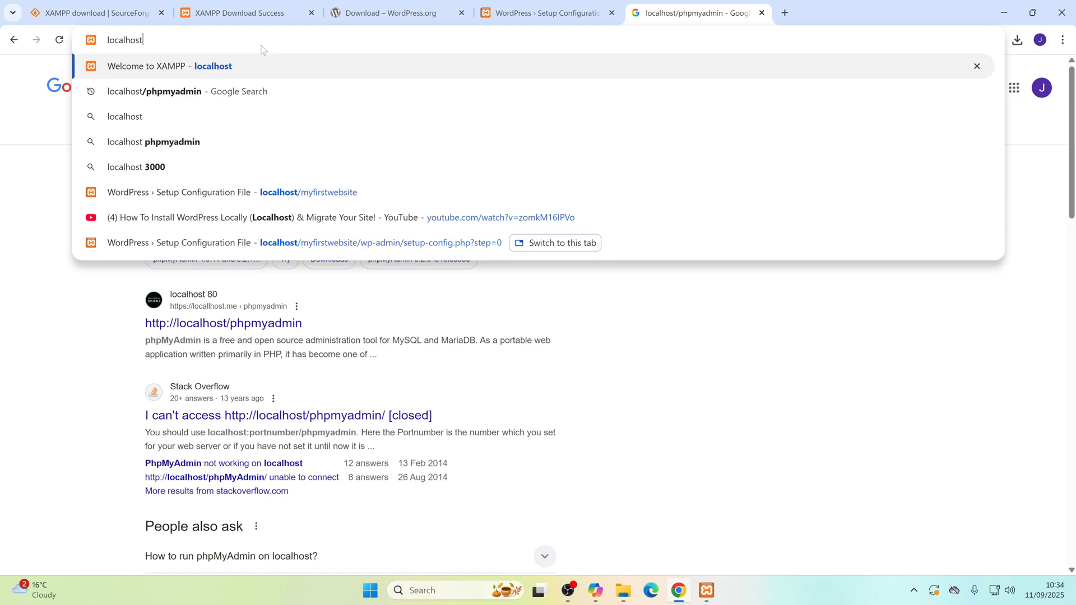
pyautogui.write('/')
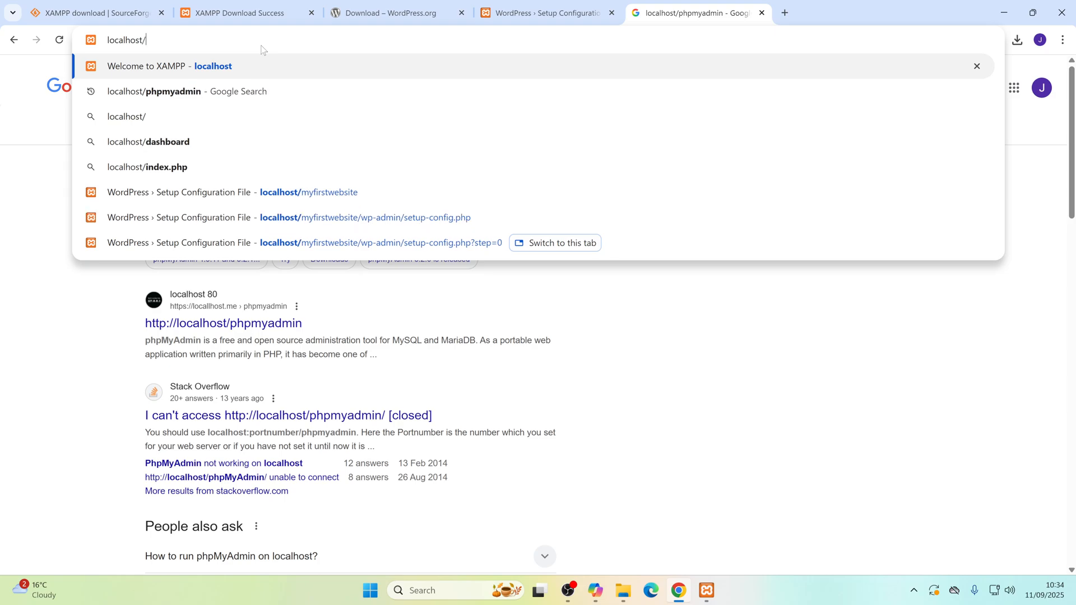
pyautogui.write('phpmyadm')
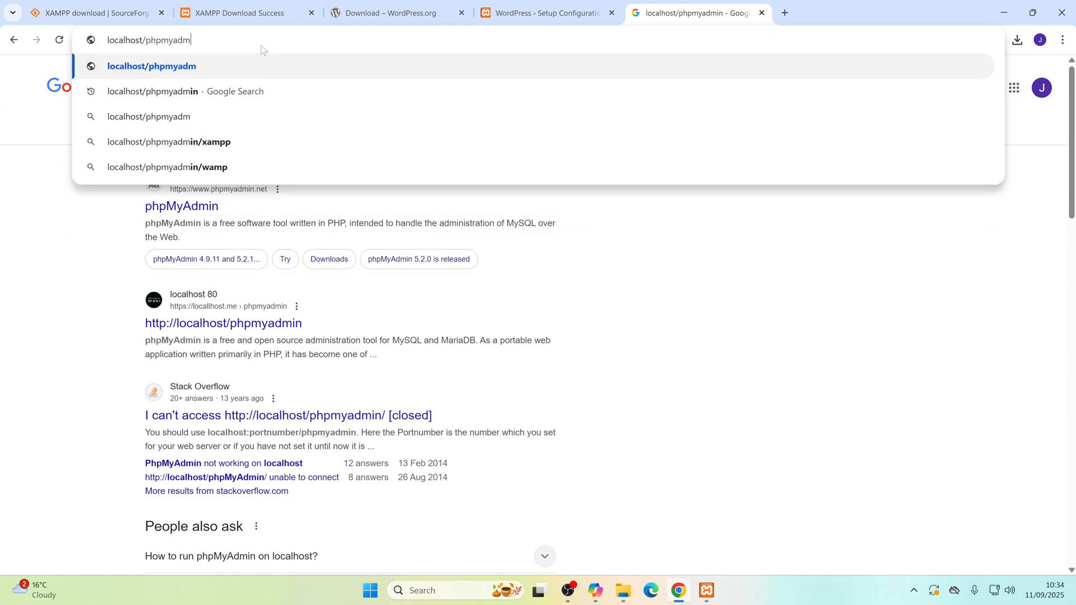
pyautogui.write('in')
pyautogui.press('Return')
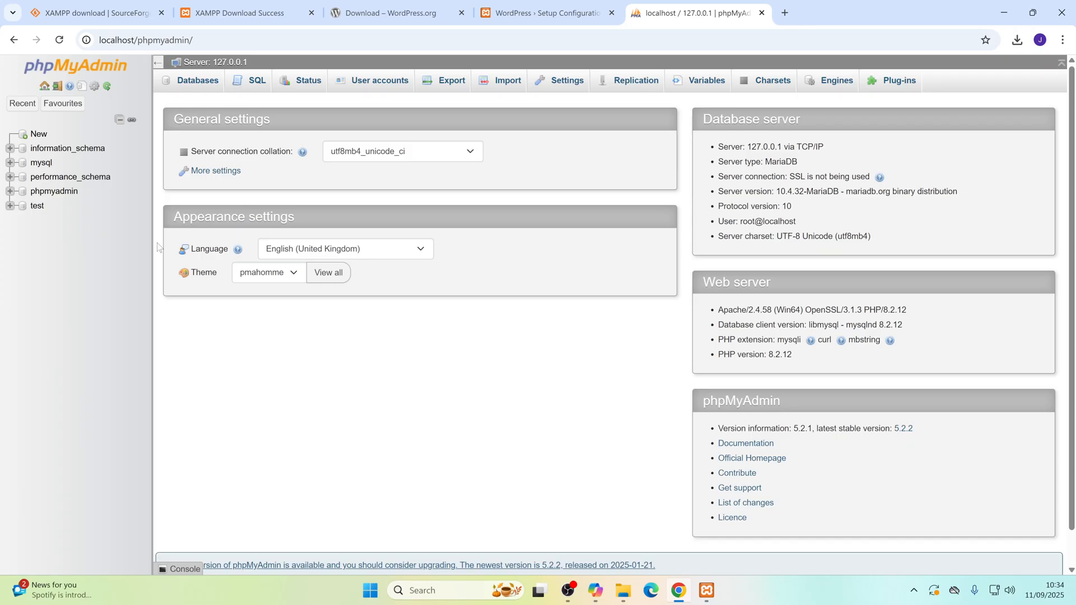
# Step: Create a new database called wordpress_db in phpMyAdmin with the utf8mb4_general_ci collation
pyautogui.moveTo(696, 583)
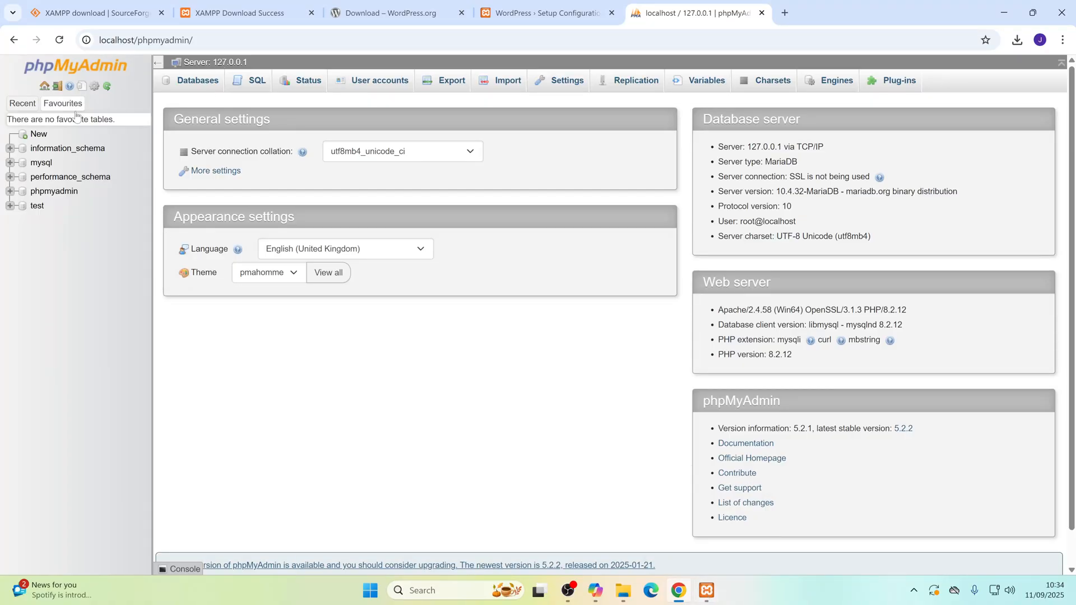
pyautogui.click(36, 137)
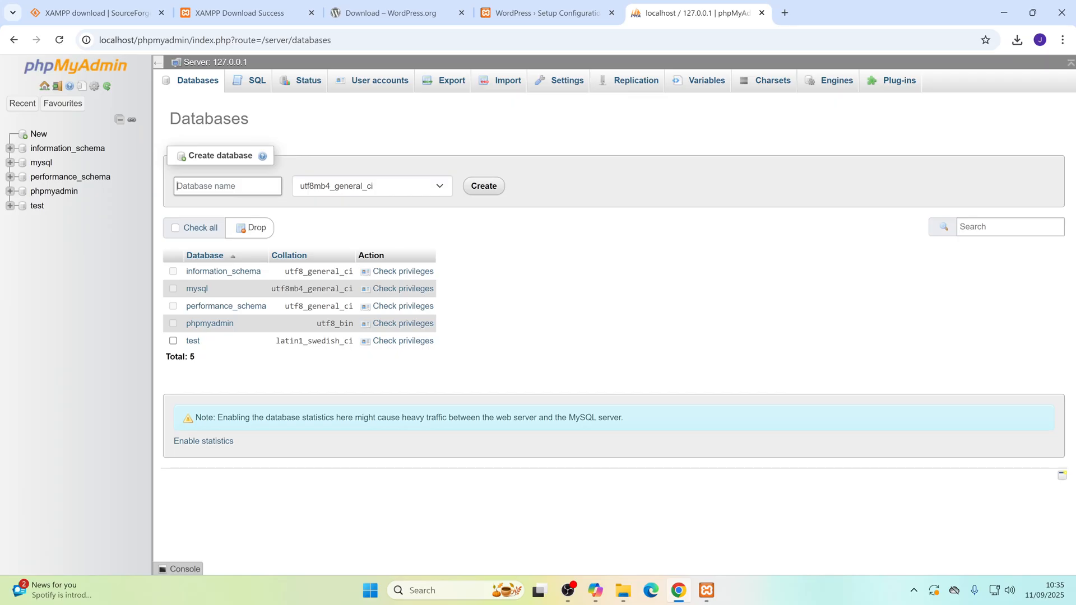
pyautogui.write('ordpress_db')
pyautogui.click(482, 191)
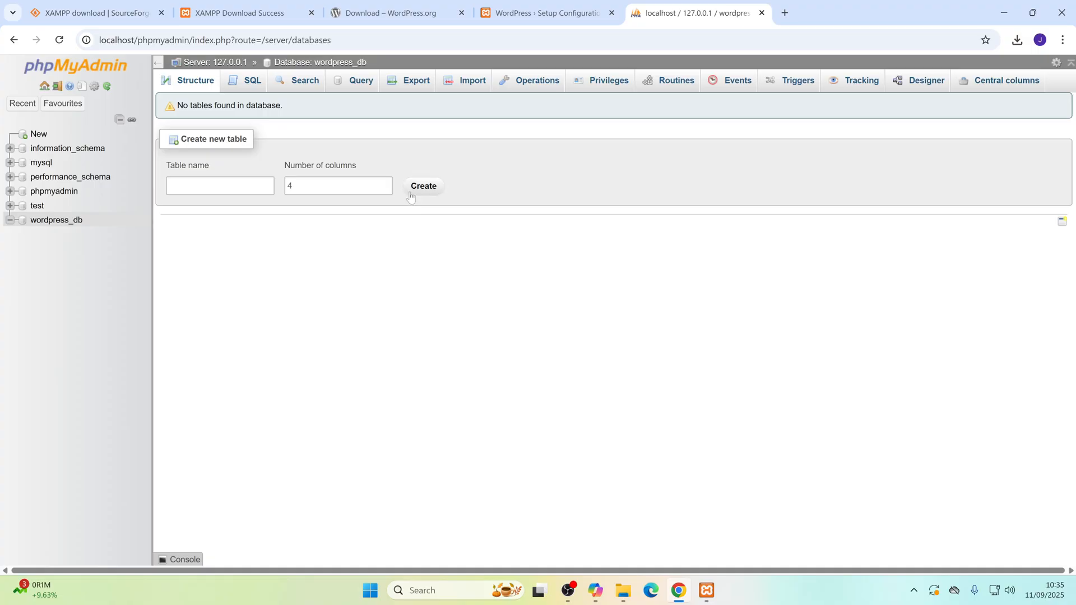
# Step: Return to the WordPress setup tab and proceed to the database connection details form
pyautogui.click(559, 12)
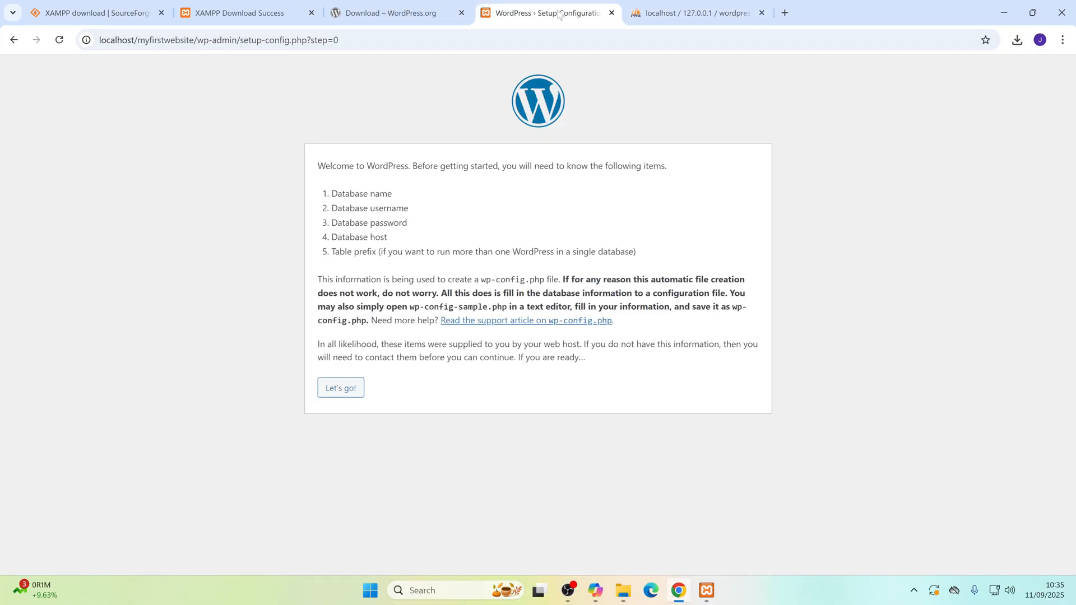
pyautogui.click(341, 393)
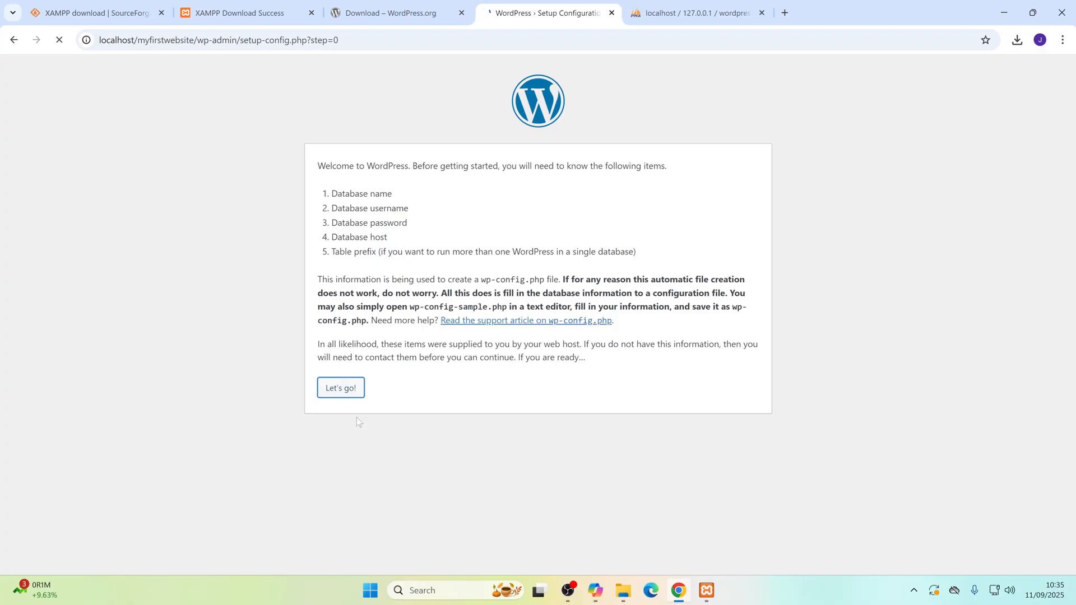
pyautogui.click(316, 280)
pyautogui.moveTo(316, 285); pyautogui.dragTo(678, 283)
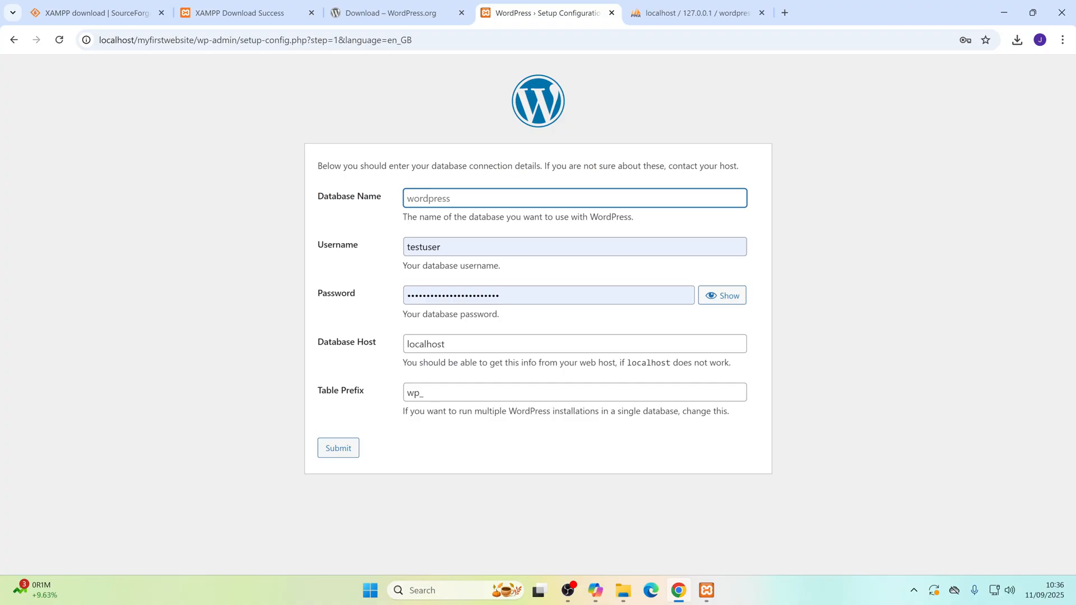
# Step: Set the database name to wordpress_db and the database username to root
pyautogui.write('wordpress_db')
pyautogui.press('Tab')
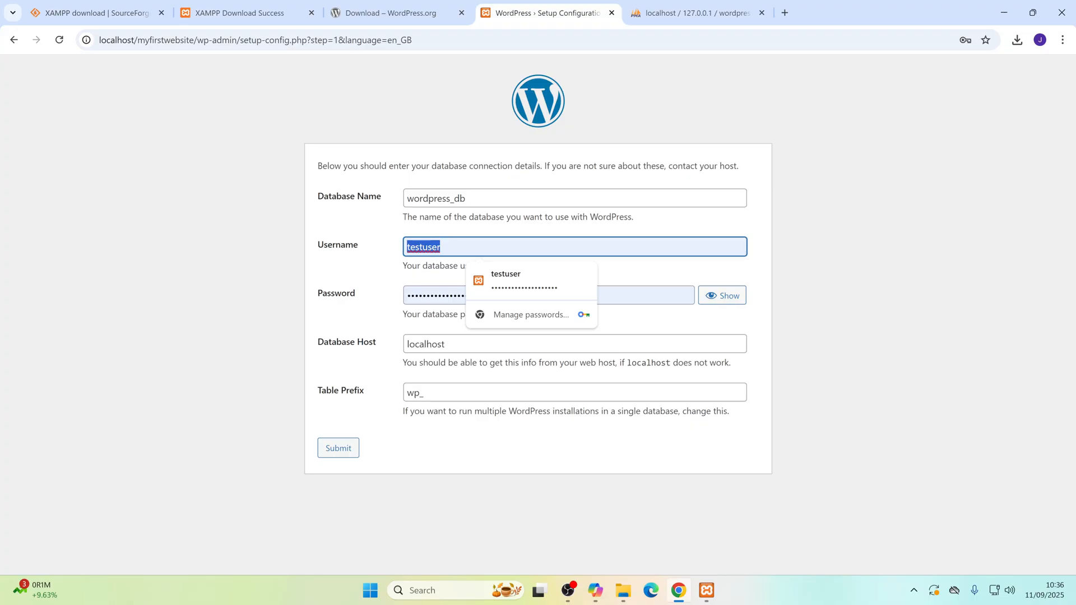
pyautogui.write('root')
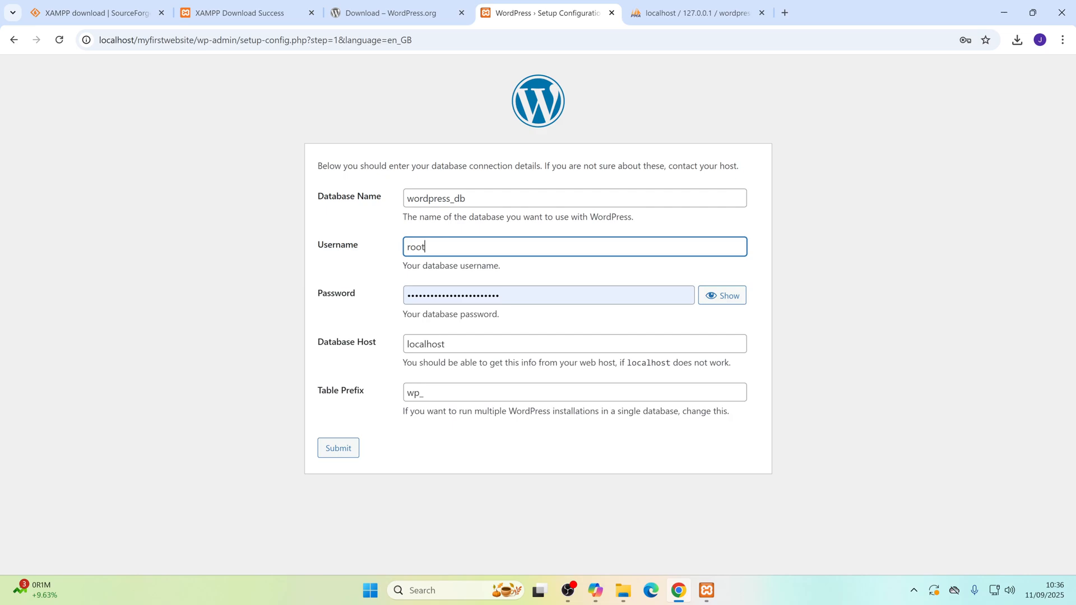
# Step: Clear the database password, keep localhost as host and wp_ as table prefix, and submit the connection details
pyautogui.press('Tab')
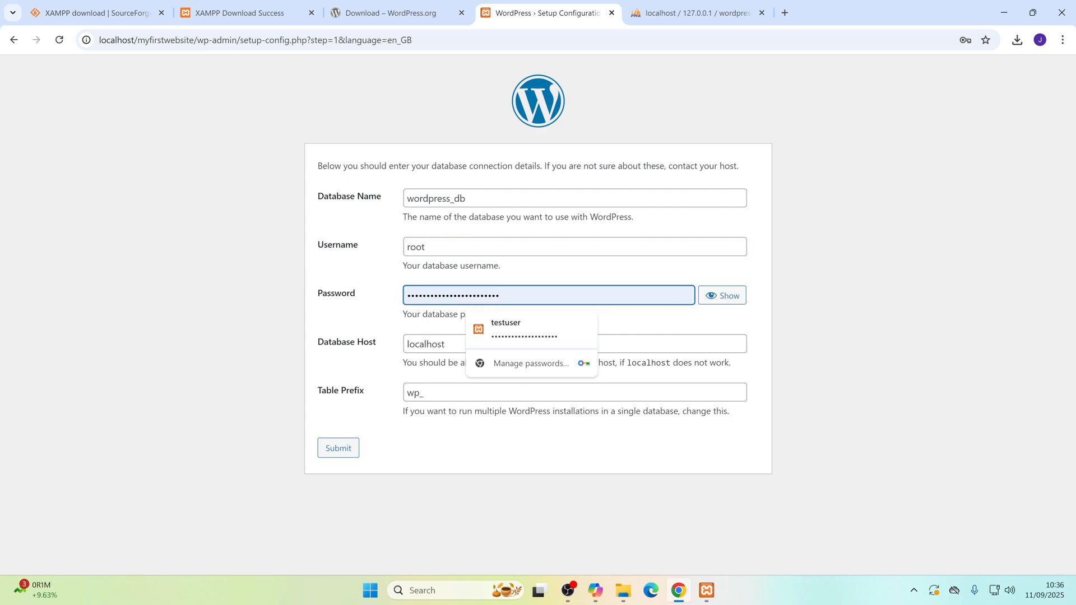
pyautogui.hotkey('ctrl', 'a')
pyautogui.press('BackSpace')
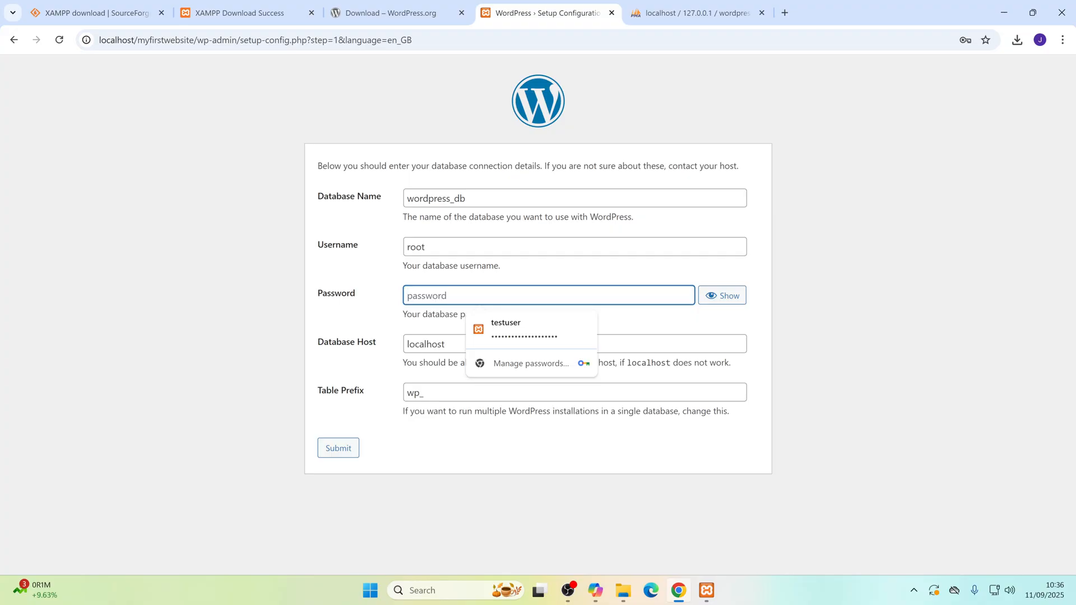
pyautogui.click(450, 344)
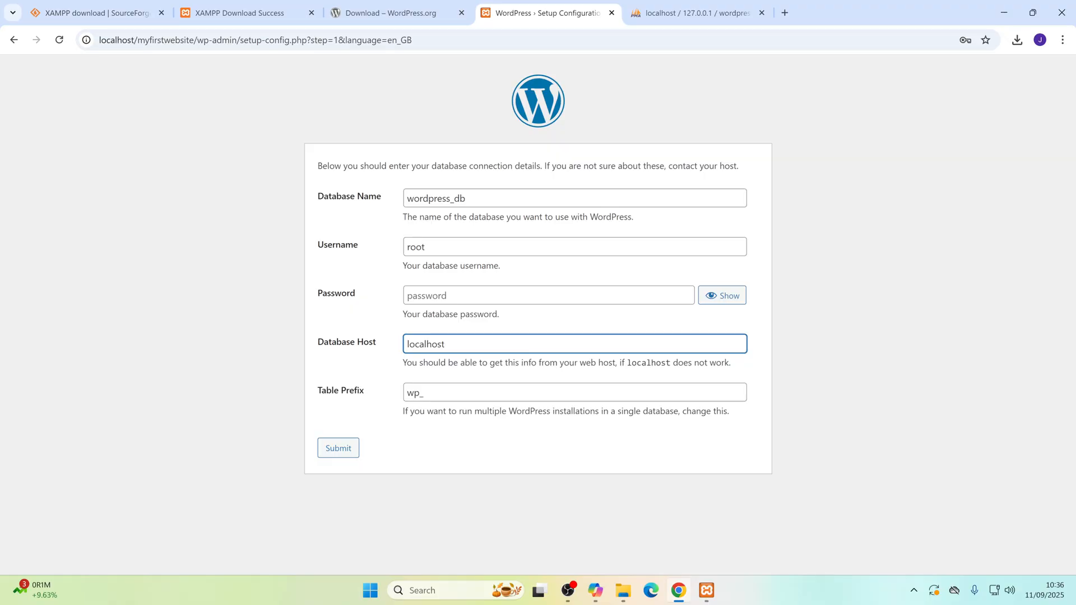
pyautogui.click(435, 395)
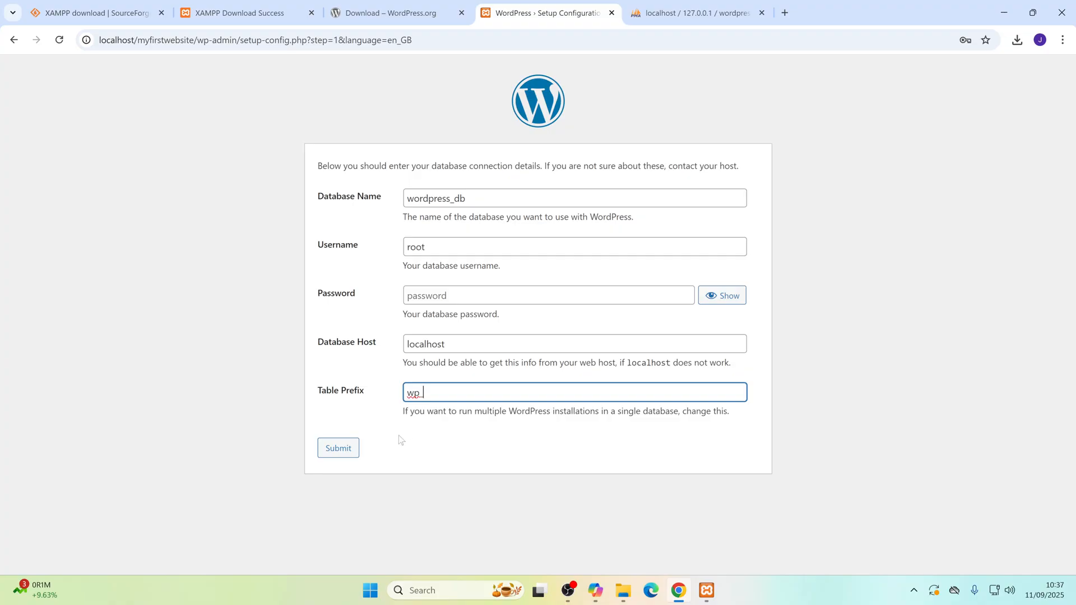
pyautogui.click(334, 452)
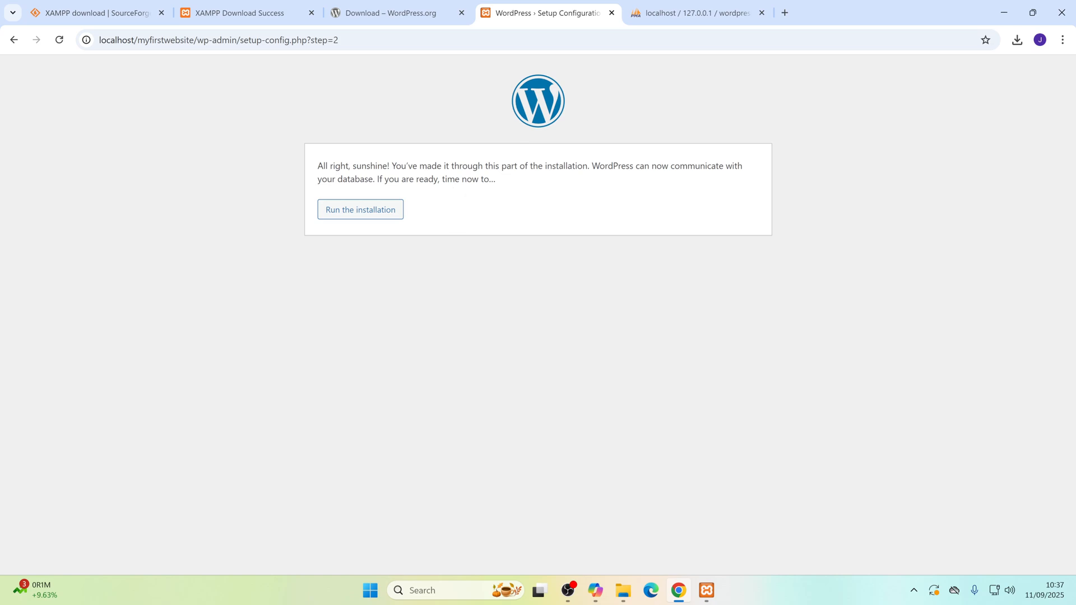
# Step: Run the WordPress installation and set the site title to My First Website and the username to admin
pyautogui.click(369, 212)
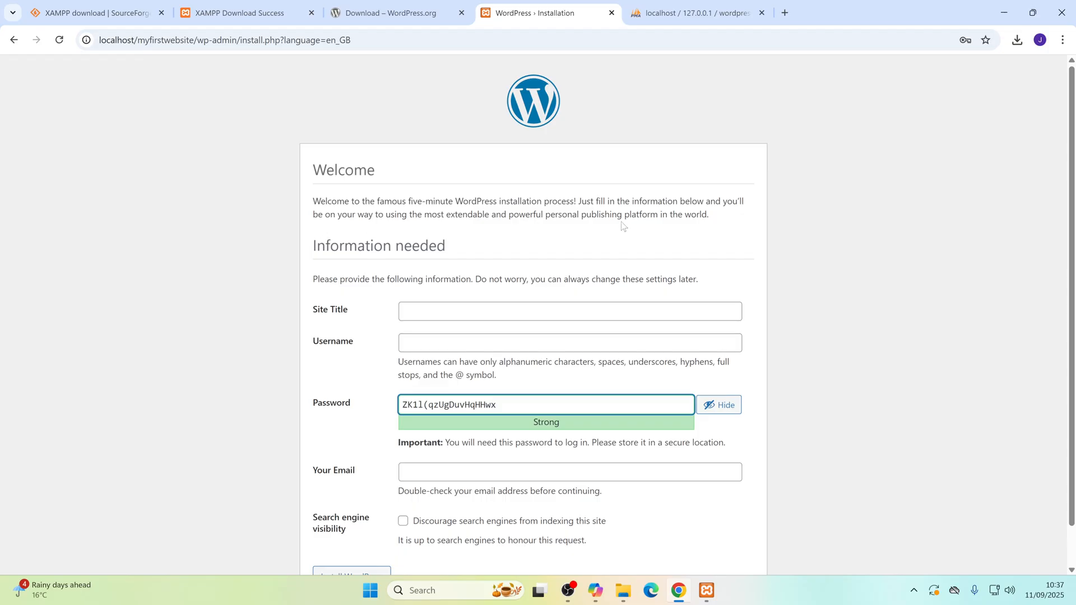
pyautogui.scroll(-1, 626, 225)
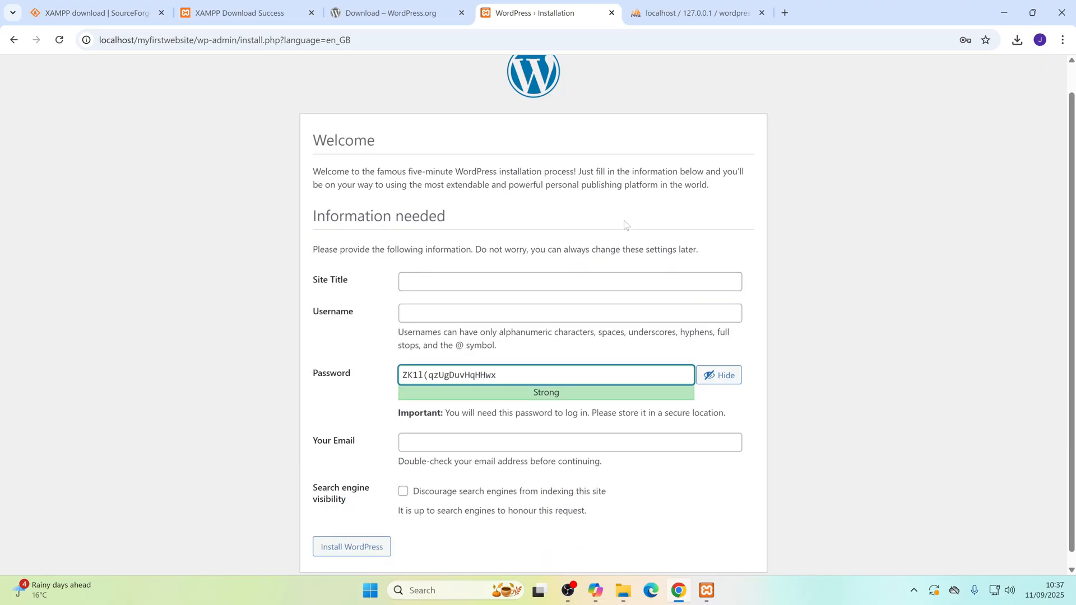
pyautogui.click(406, 269)
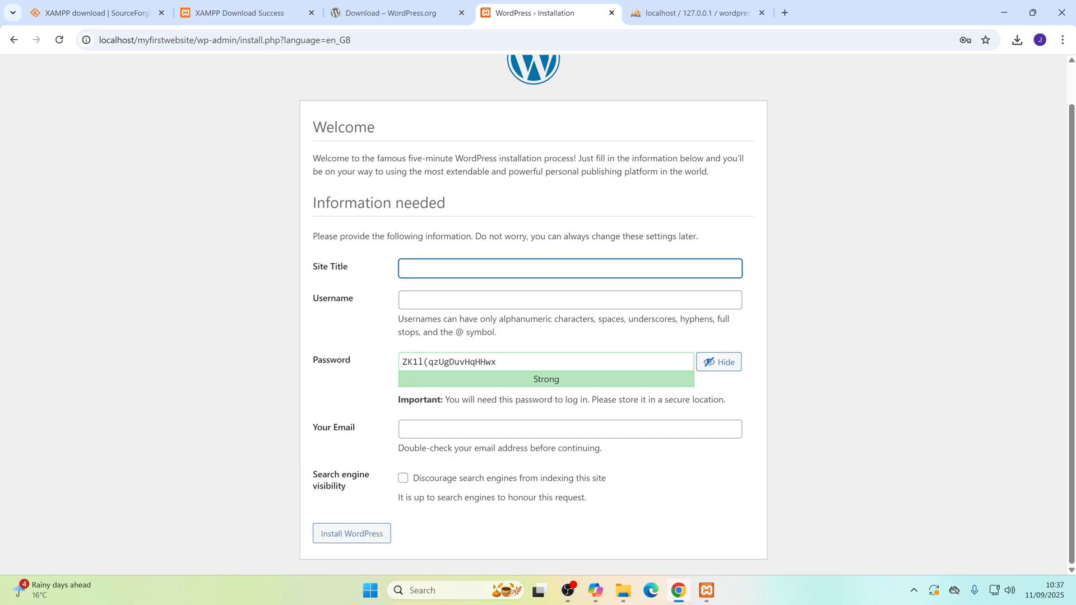
pyautogui.write('My First Website')
pyautogui.press('Tab')
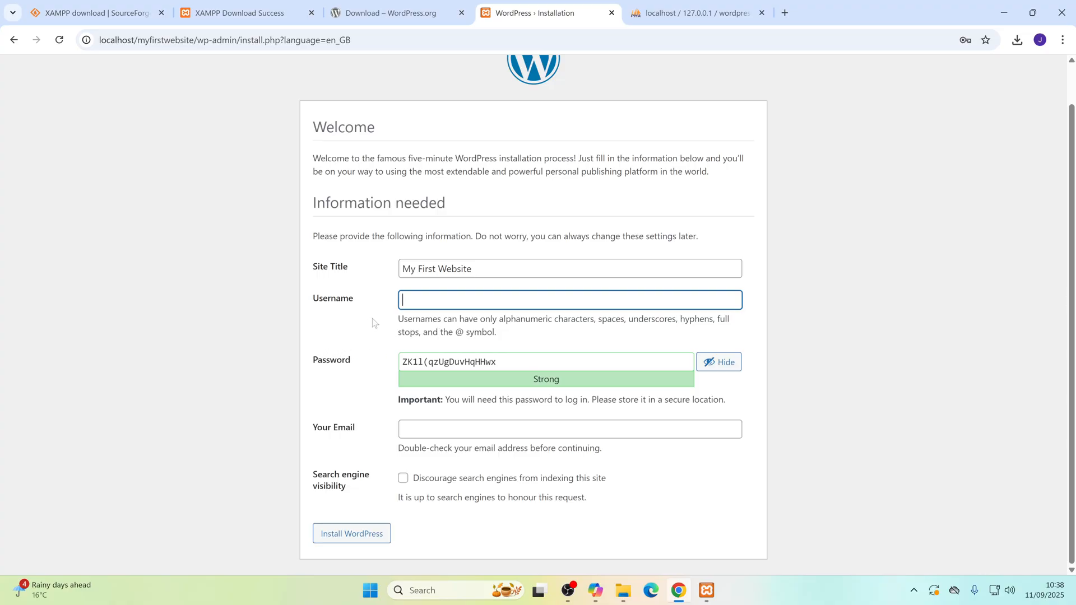
pyautogui.write('admin')
# Step: Replace the suggested password with the chosen account password and confirm the use of a weak password
pyautogui.click(434, 363)
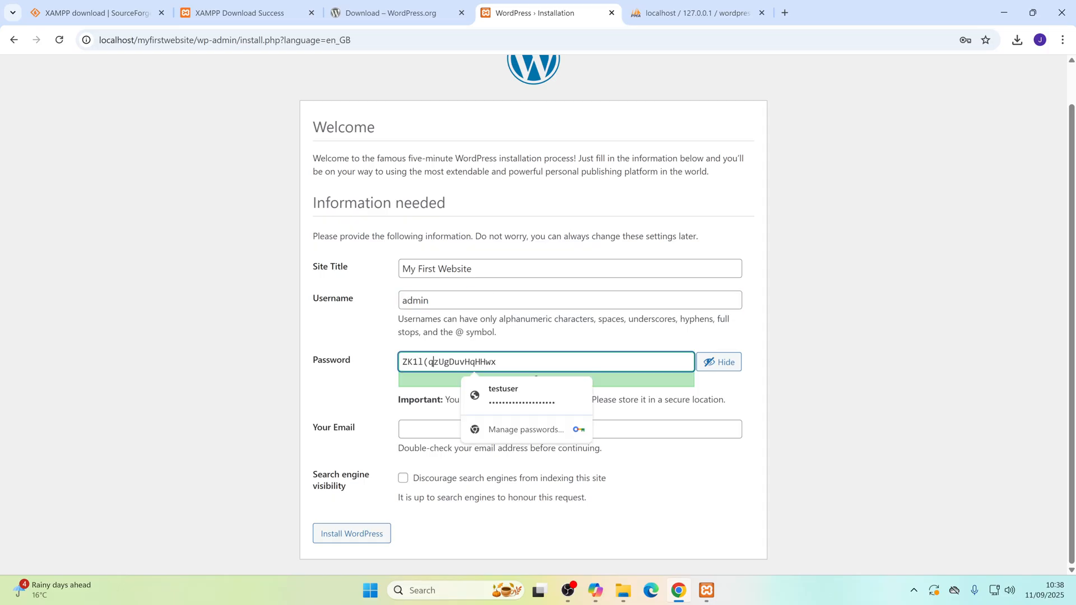
pyautogui.write('123456')
pyautogui.press('End')
pyautogui.moveTo(302, 361); pyautogui.dragTo(281, 352)
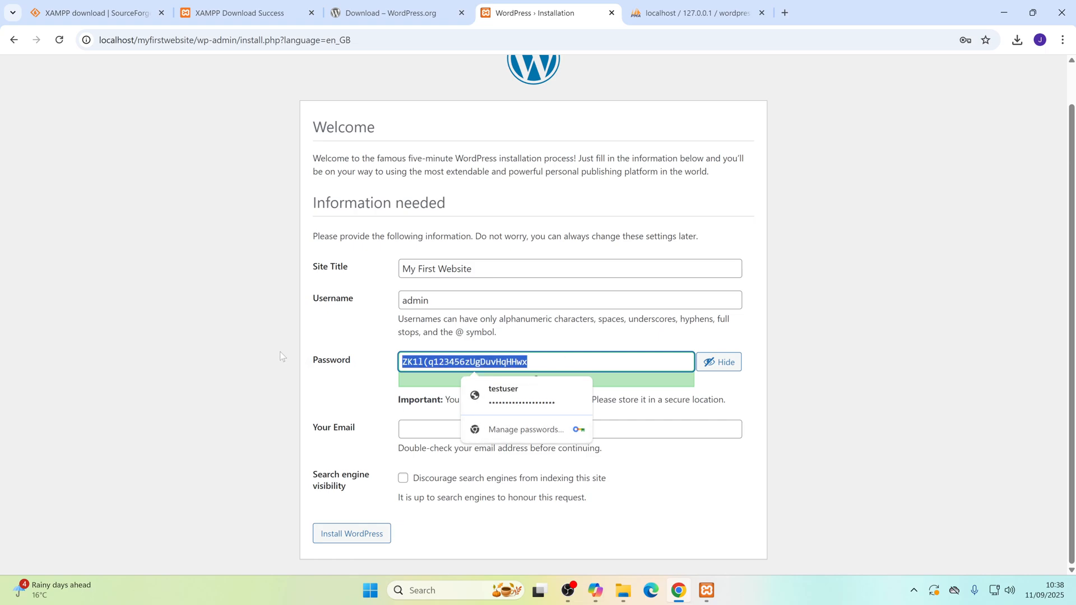
pyautogui.press('BackSpace')
pyautogui.write('1')
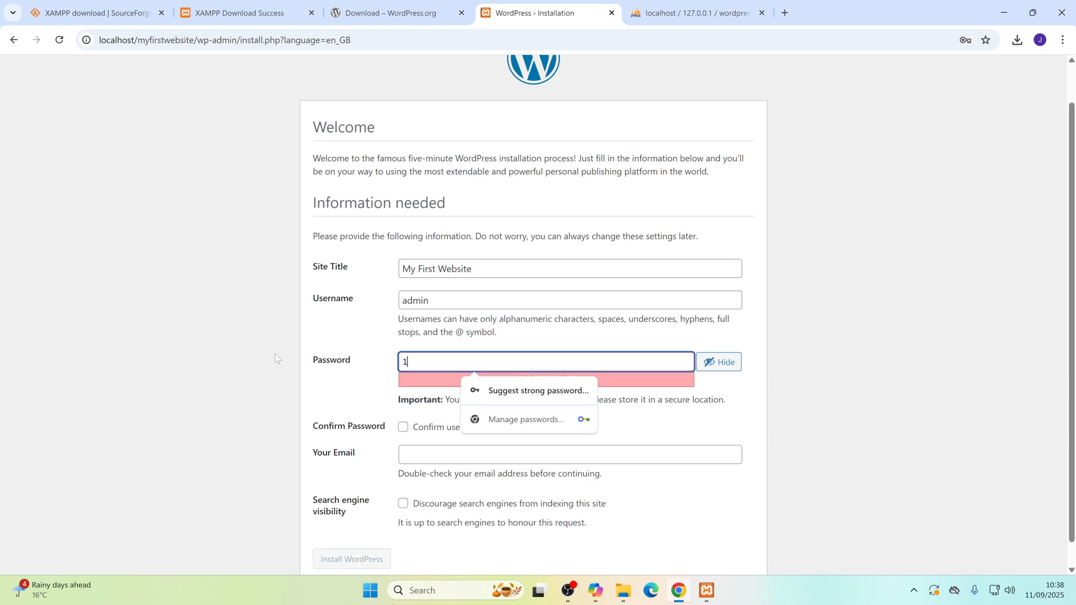
pyautogui.write('23456')
pyautogui.click(758, 428)
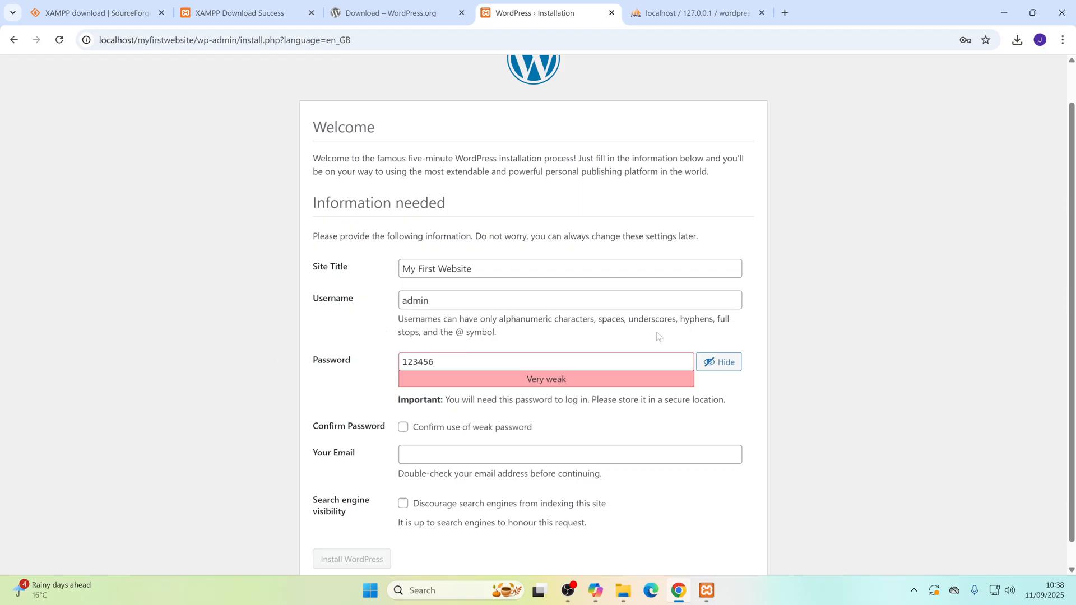
pyautogui.click(403, 429)
# Step: Fill in the administrator's email address in the installation form
pyautogui.click(460, 454)
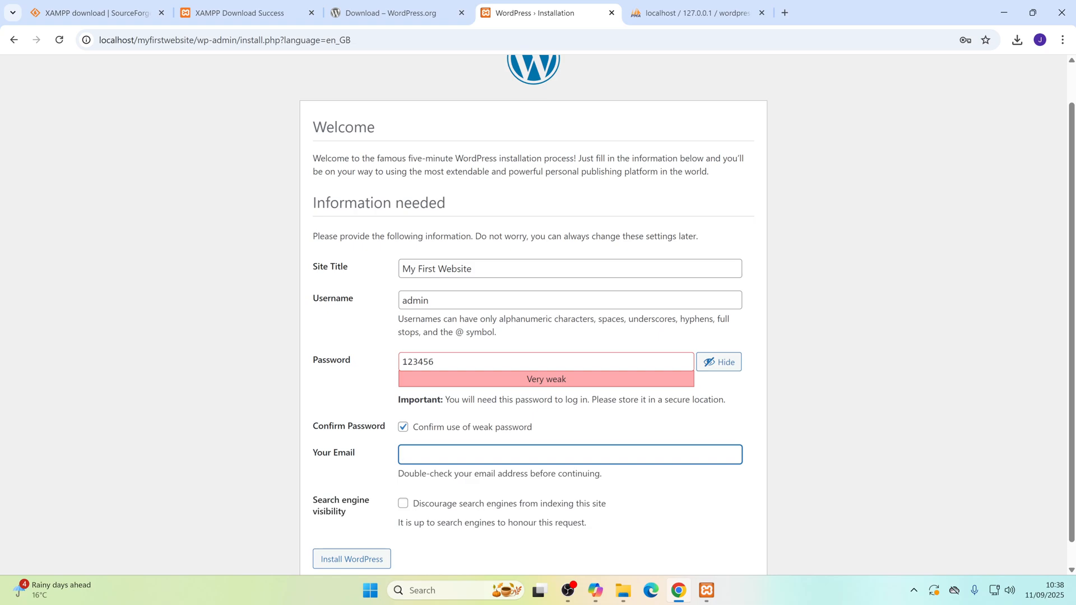
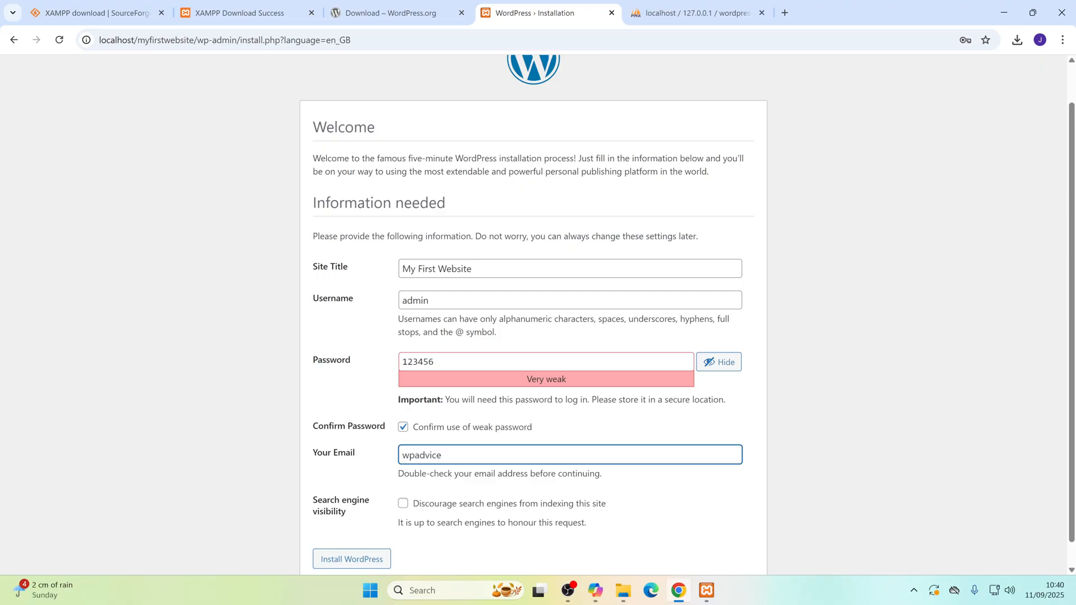
pyautogui.click(458, 487)
# Step: Discourage search engines from indexing the site and install WordPress, dismissing the password warning and declining to save the password
pyautogui.scroll(-1, 458, 489)
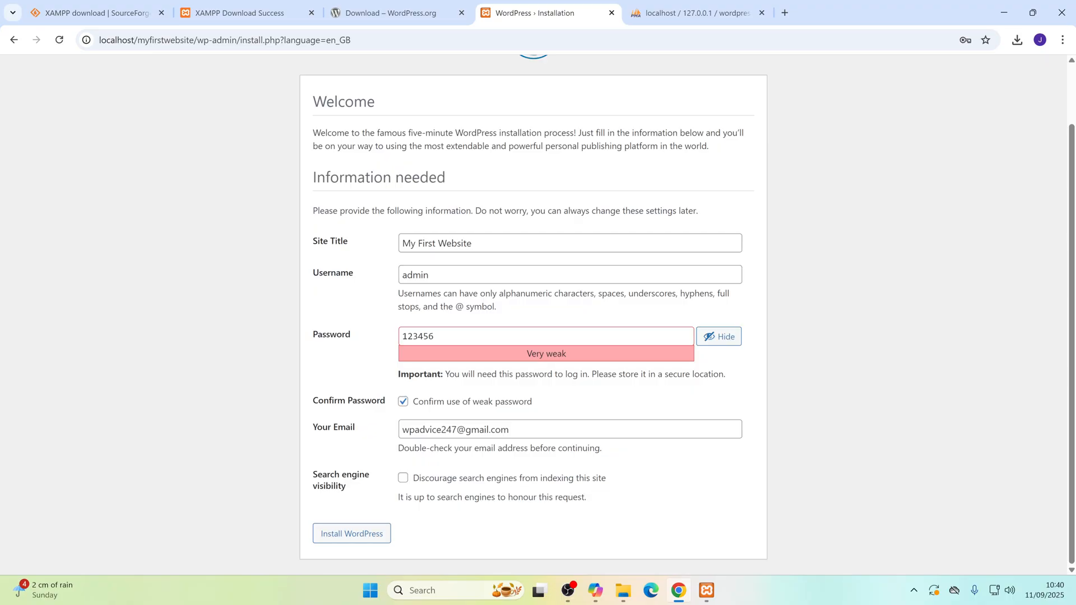
pyautogui.click(403, 480)
pyautogui.click(361, 541)
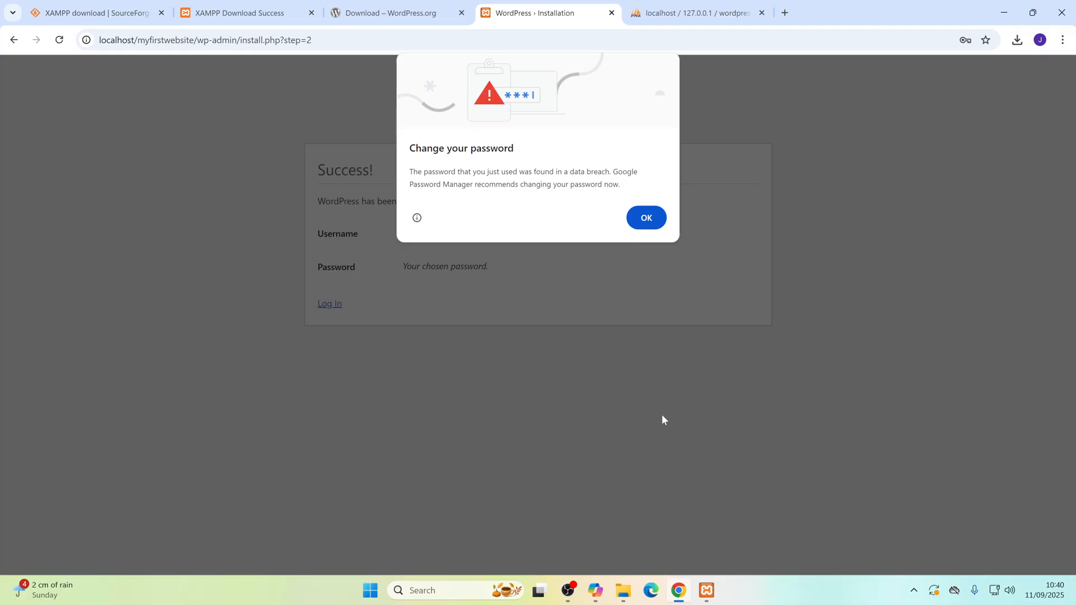
pyautogui.click(646, 218)
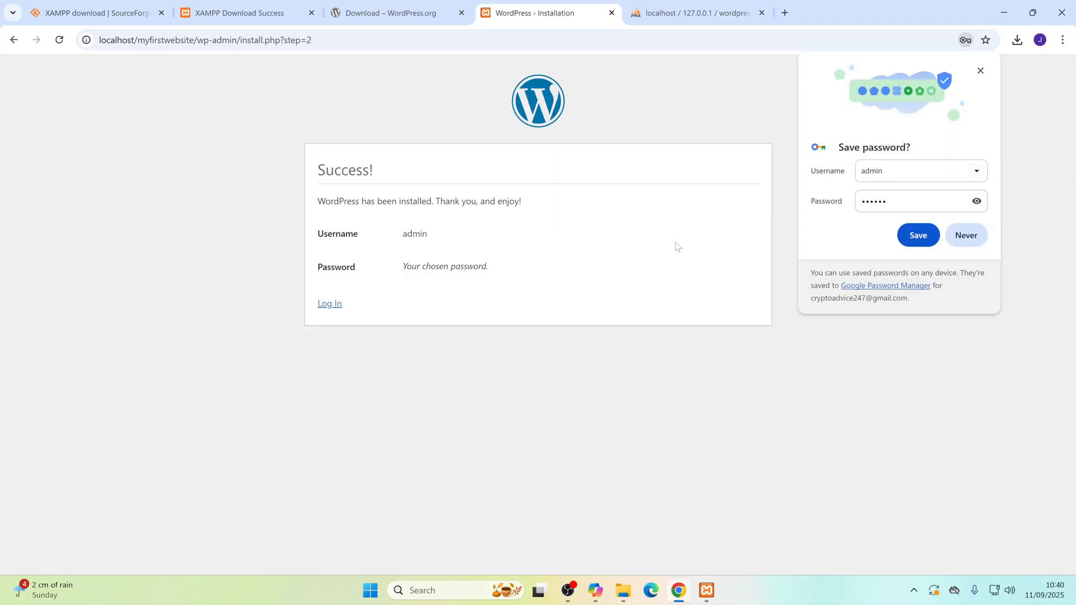
pyautogui.click(969, 237)
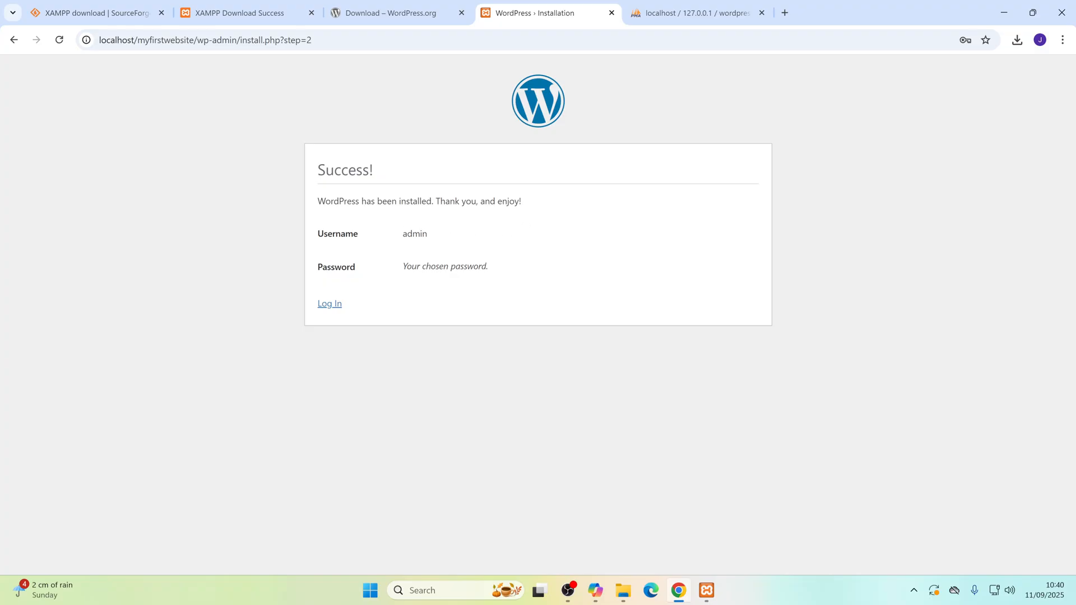
# Step: Go to the site's login page and enter the username admin and the account password in place of the autofilled credentials
pyautogui.click(330, 305)
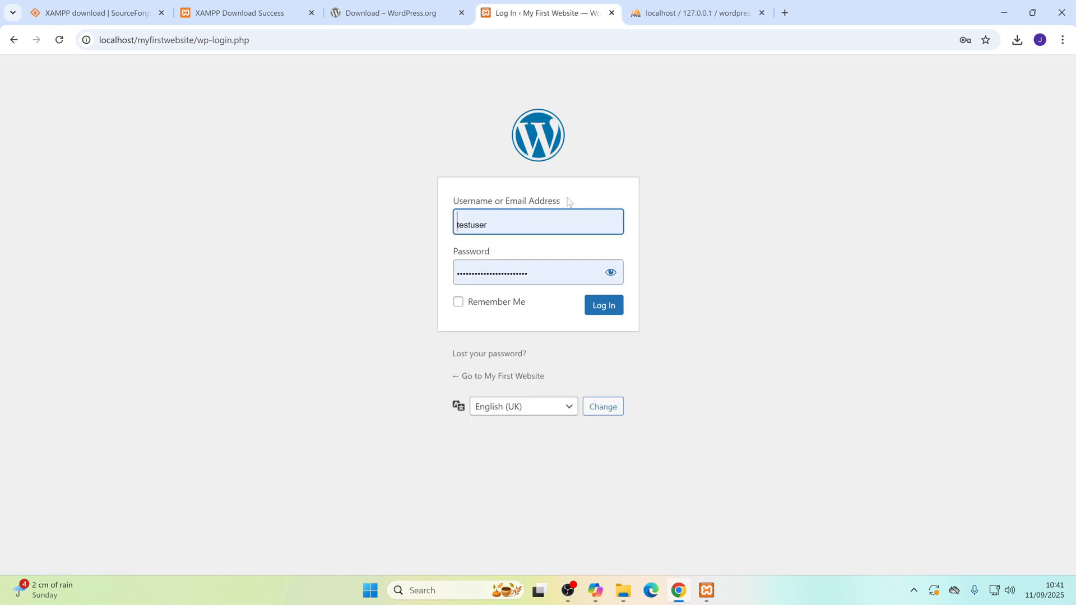
pyautogui.doubleClick(483, 223)
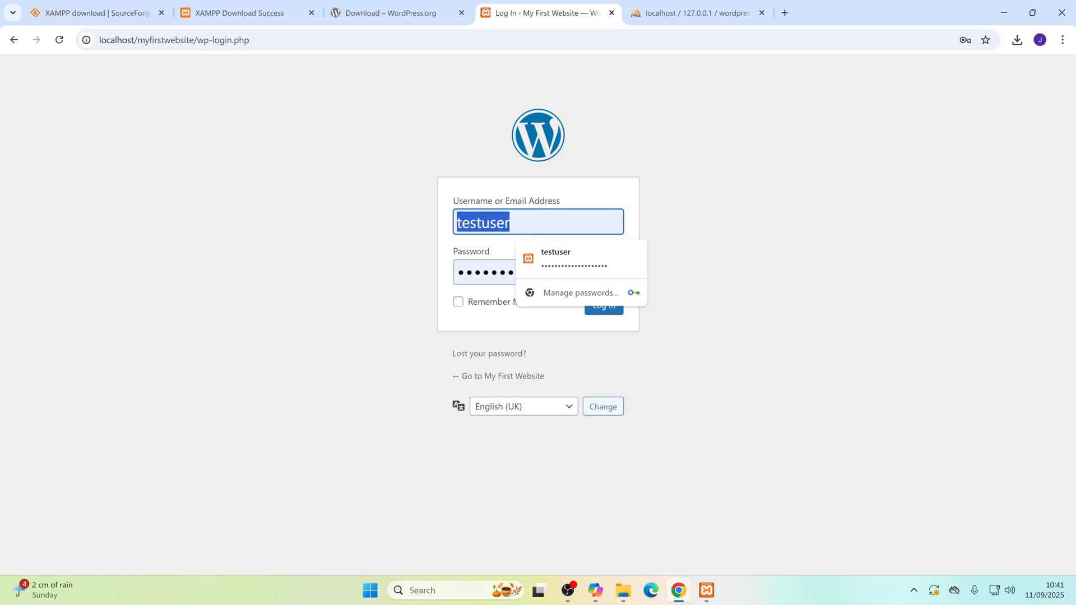
pyautogui.write('admin')
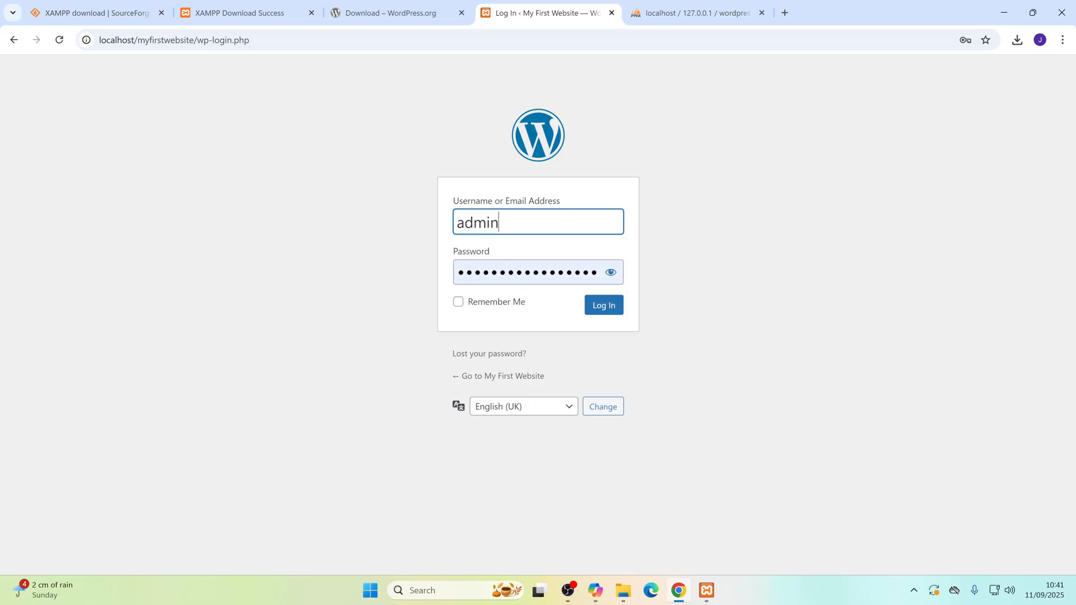
pyautogui.press('Tab')
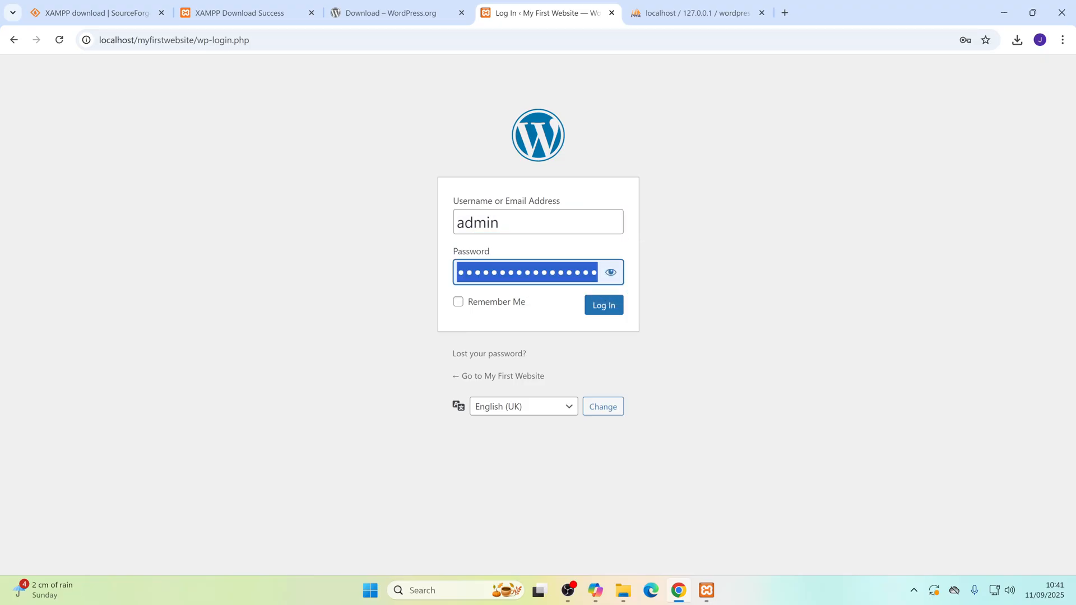
pyautogui.write('••••••')
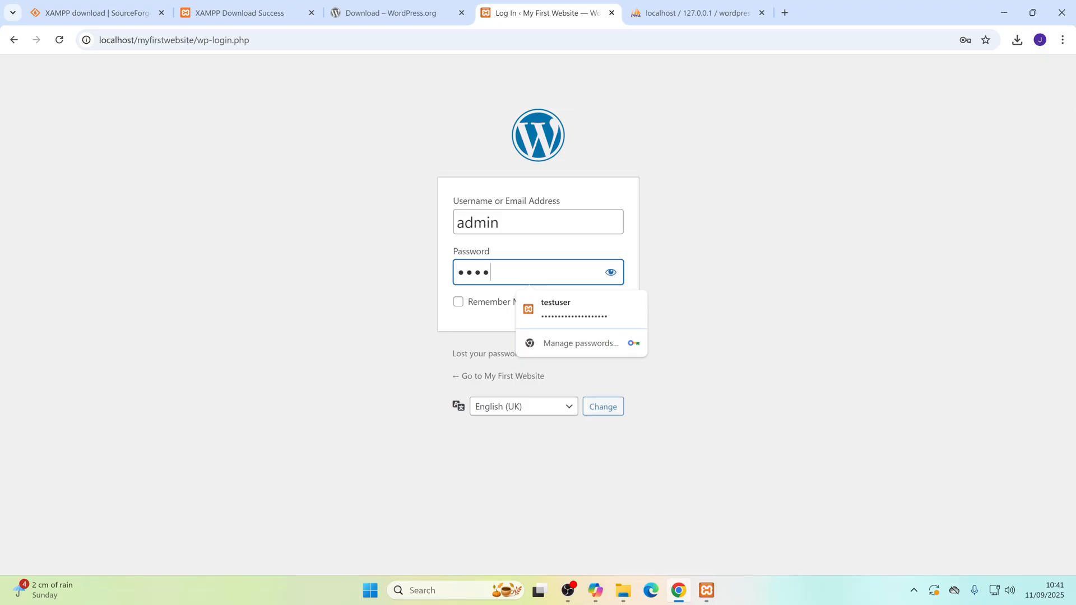
# Step: Enable Remember Me, log in to the WordPress dashboard and dismiss the password warning
pyautogui.click(743, 230)
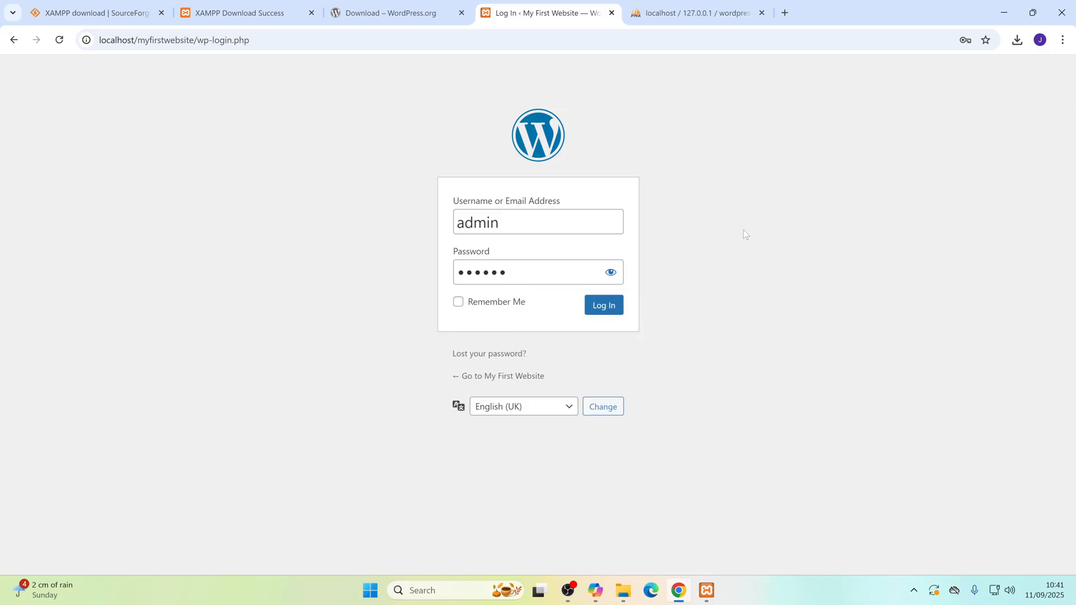
pyautogui.click(464, 304)
pyautogui.click(605, 307)
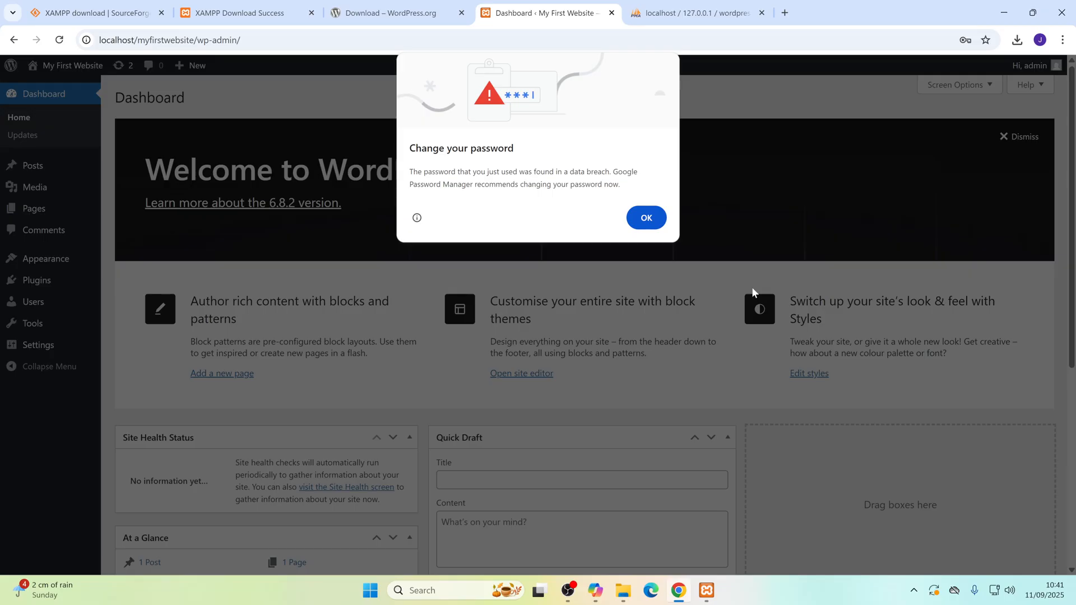
pyautogui.click(647, 217)
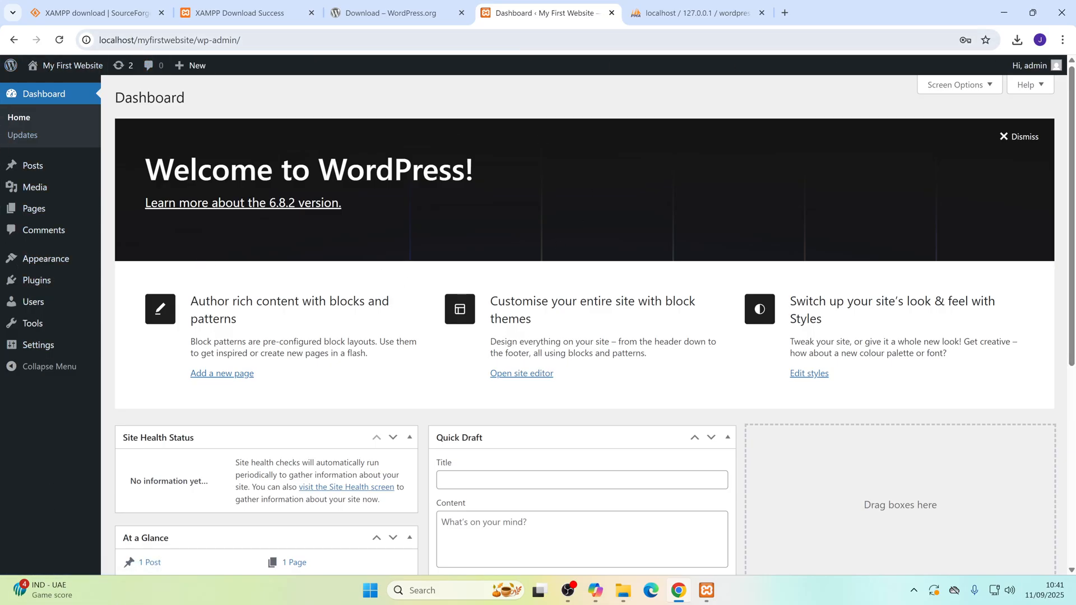
# Step: Highlight the dashboard's web address and visit the front end of My First Website
pyautogui.click(242, 40)
pyautogui.moveTo(242, 40); pyautogui.dragTo(99, 39)
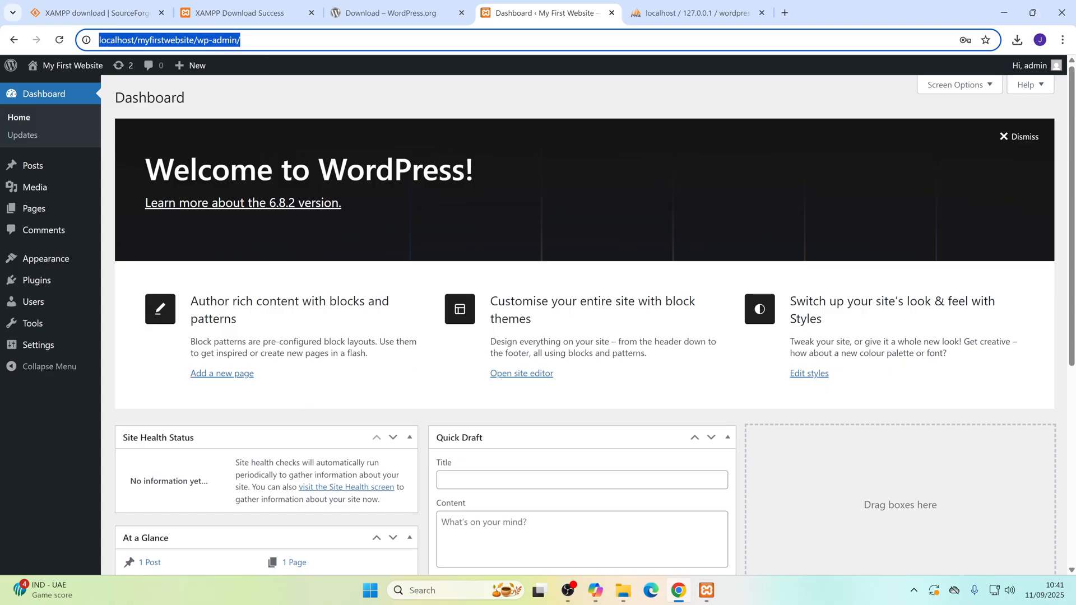
pyautogui.click(252, 40)
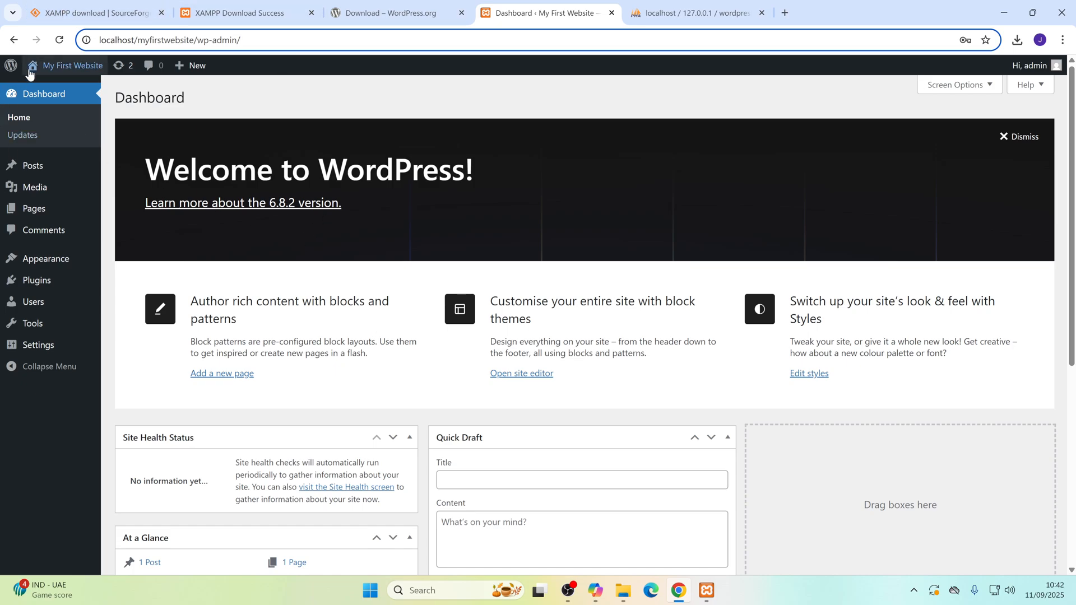
pyautogui.moveTo(32, 68)
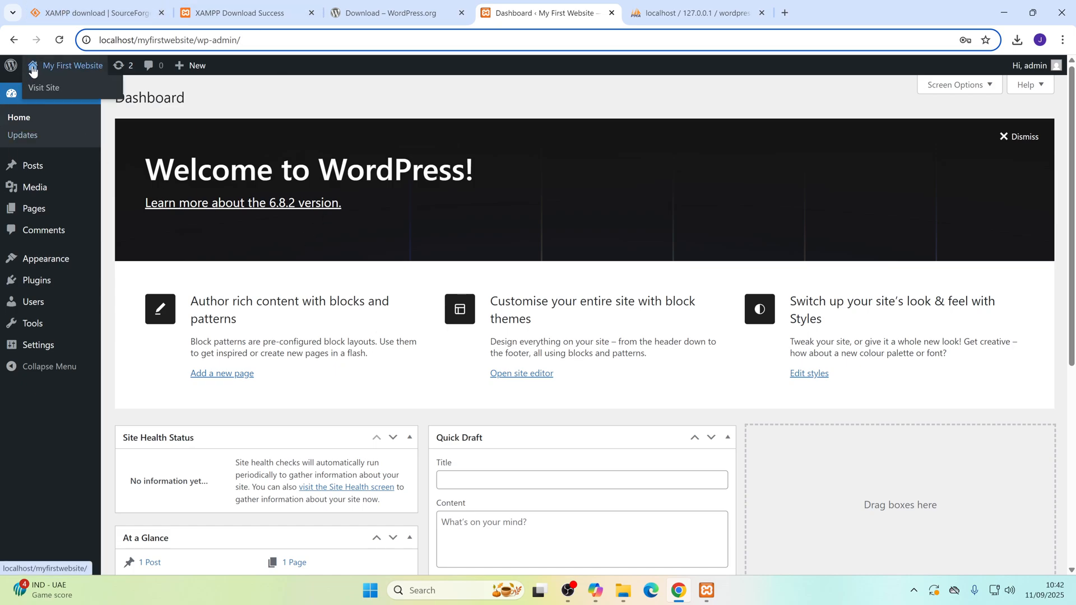
pyautogui.click(39, 88)
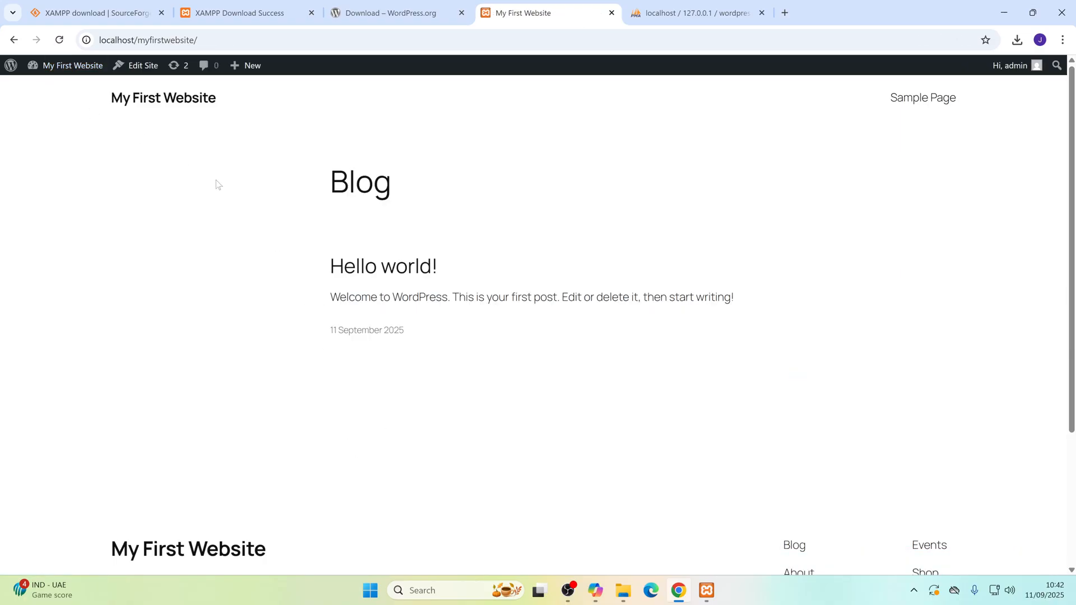
# Step: Highlight the front-end web address, open the Sample Page and look through its content
pyautogui.moveTo(198, 40); pyautogui.dragTo(101, 40)
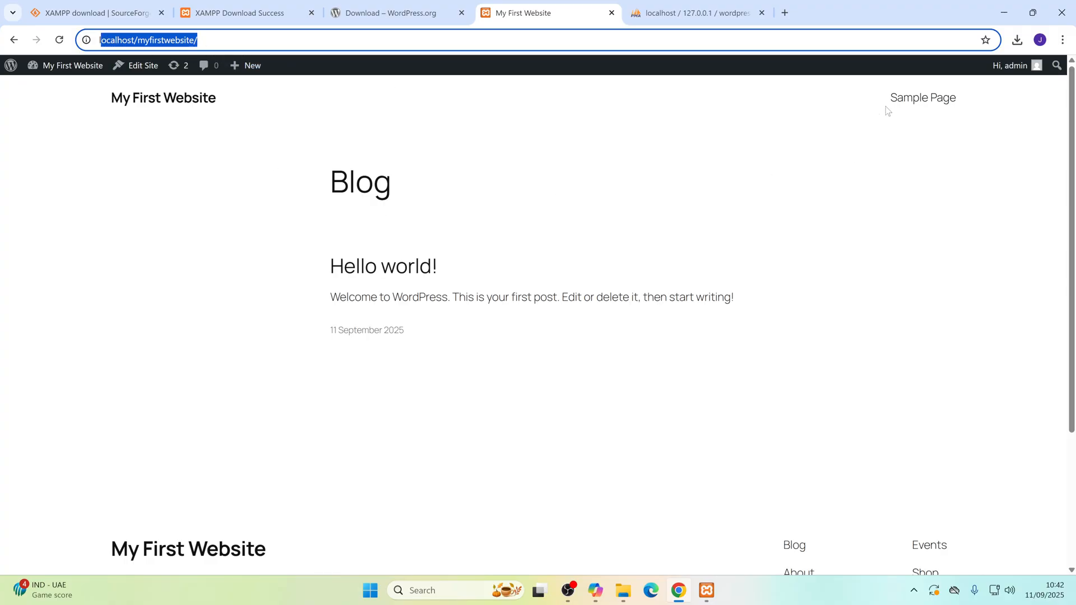
pyautogui.click(916, 99)
pyautogui.scroll(-8, 521, 227)
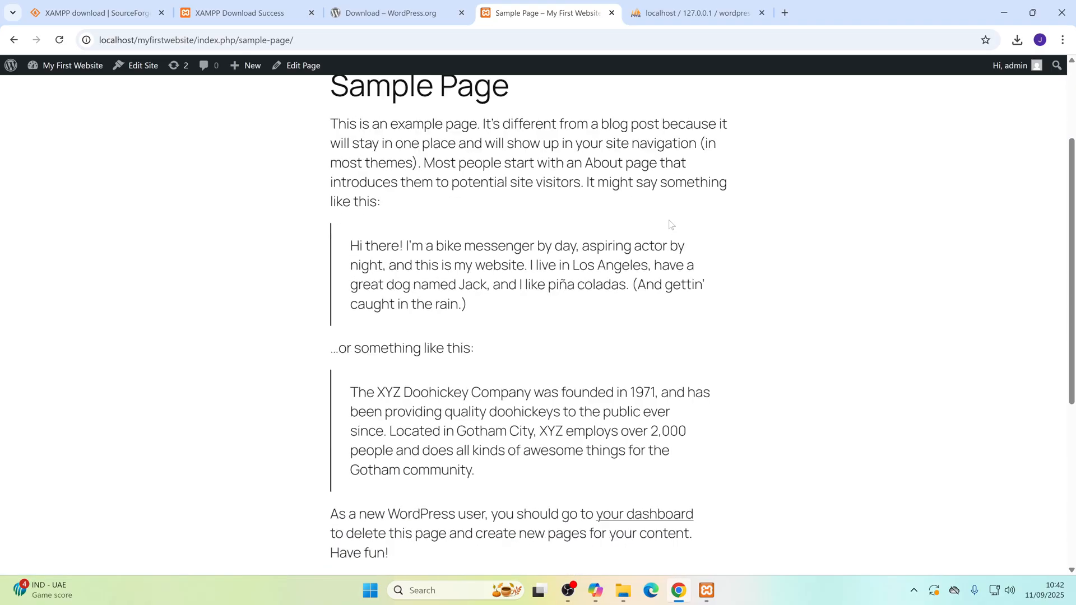
pyautogui.scroll(10, 529, 331)
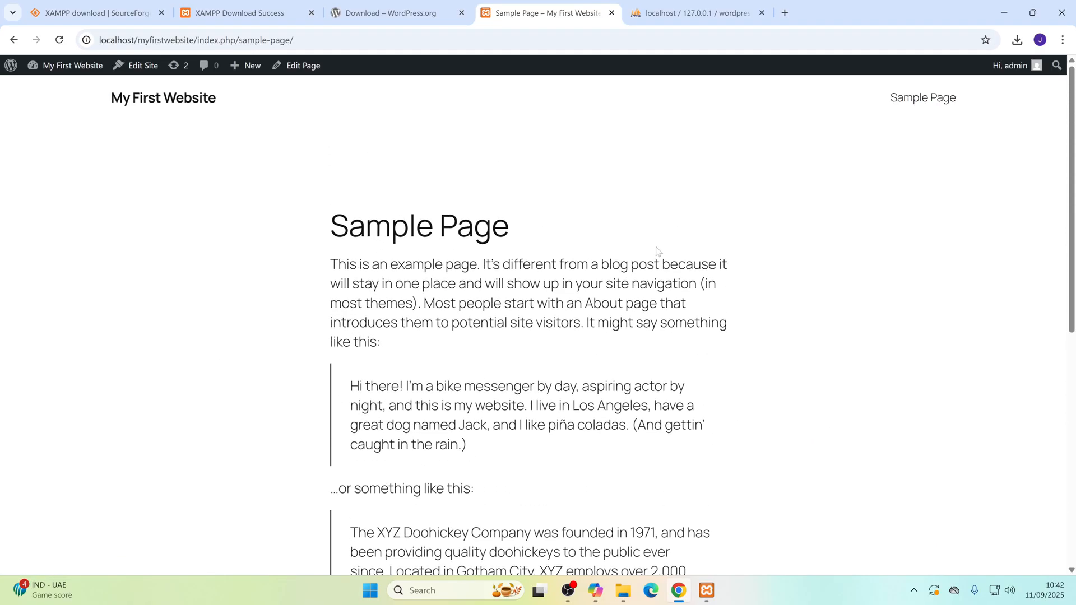